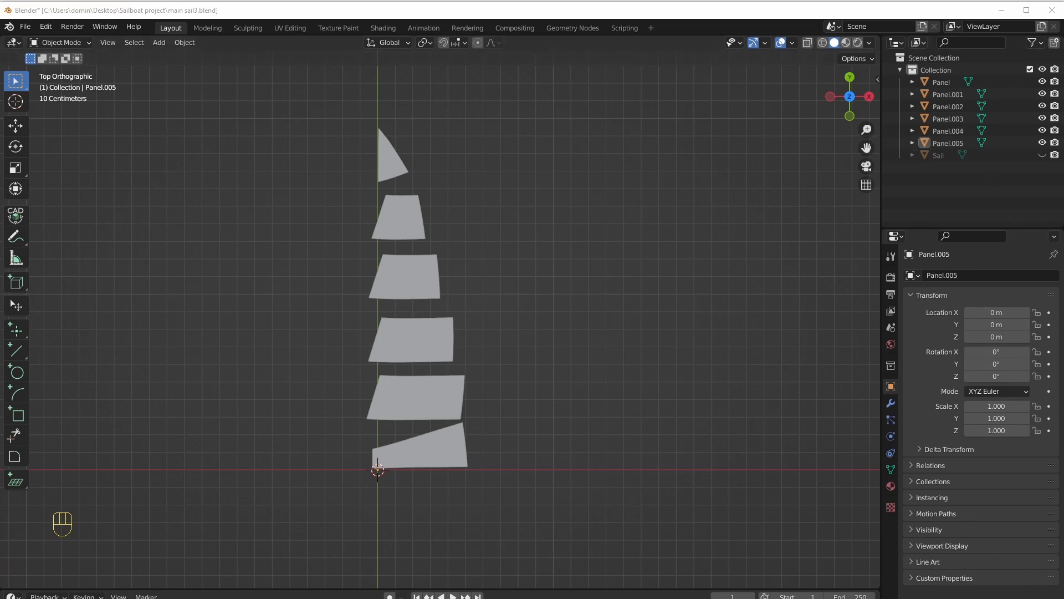
Step: Switch to the browser and review the Blender download page and the SailFlow add-on's description and install section
{"action": "left_click", "coordinate": [1008, 41]}
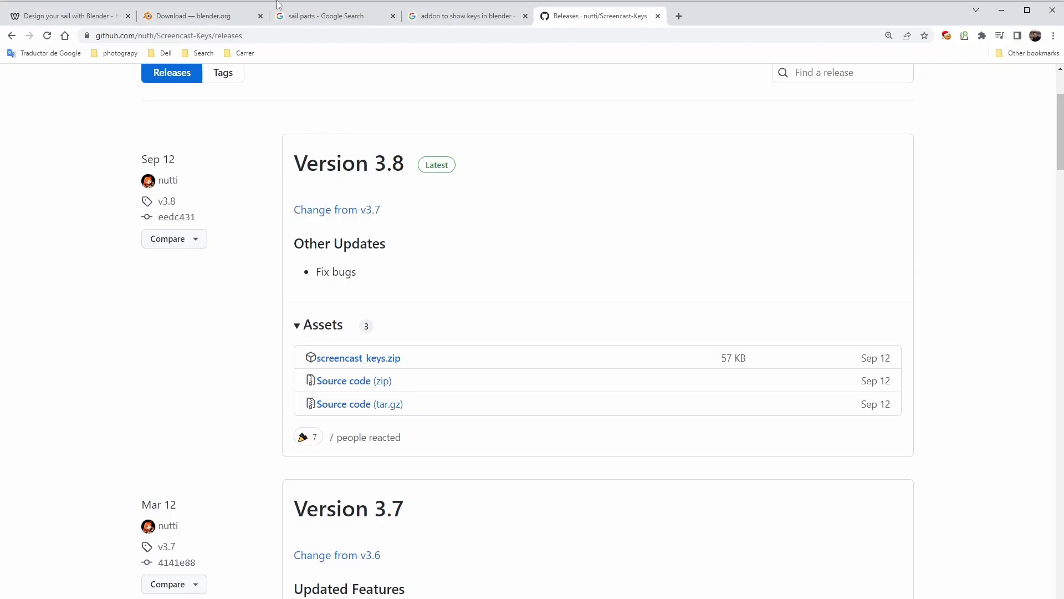
{"action": "left_click", "coordinate": [209, 17]}
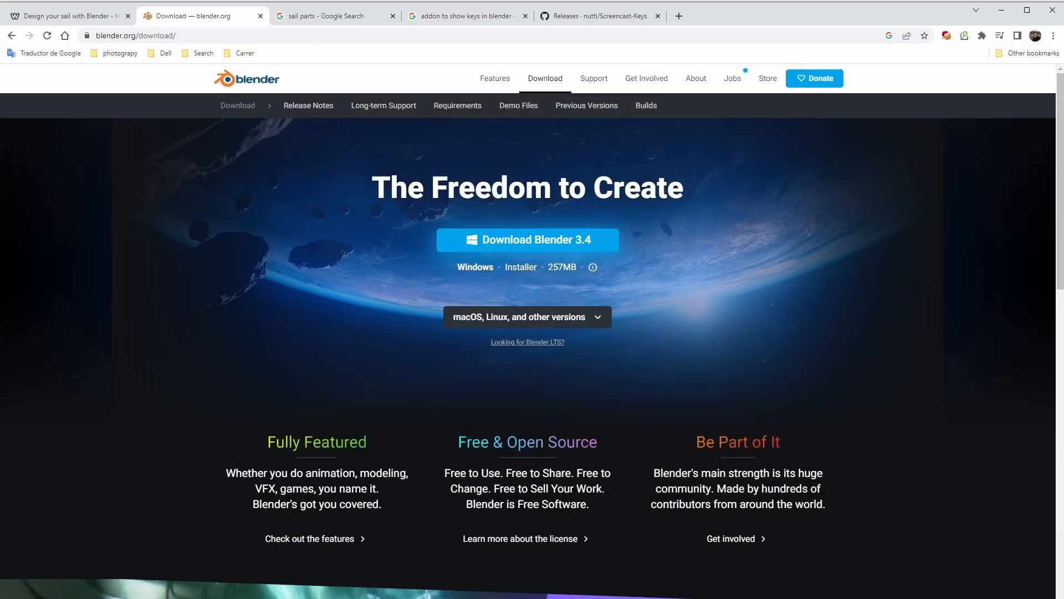
{"action": "left_click", "coordinate": [75, 16]}
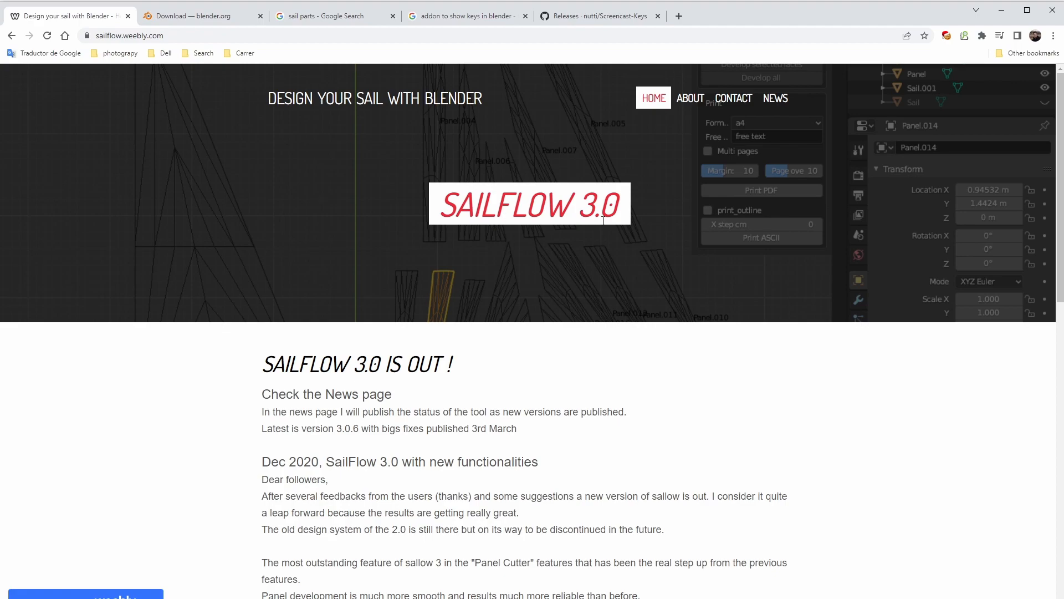
{"action": "scroll", "coordinate": [571, 331], "scroll_direction": "down", "scroll_amount": 15}
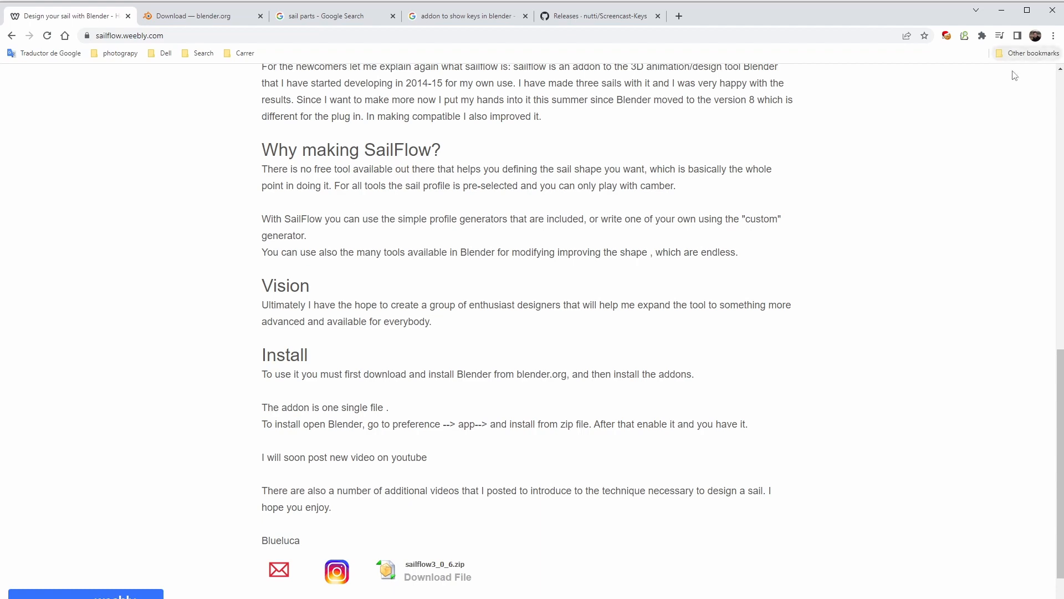
Step: Switch back to Blender, open the add-on preferences and browse the Downloads folder in the add-on installer without installing anything
{"action": "key", "text": "alt+Tab"}
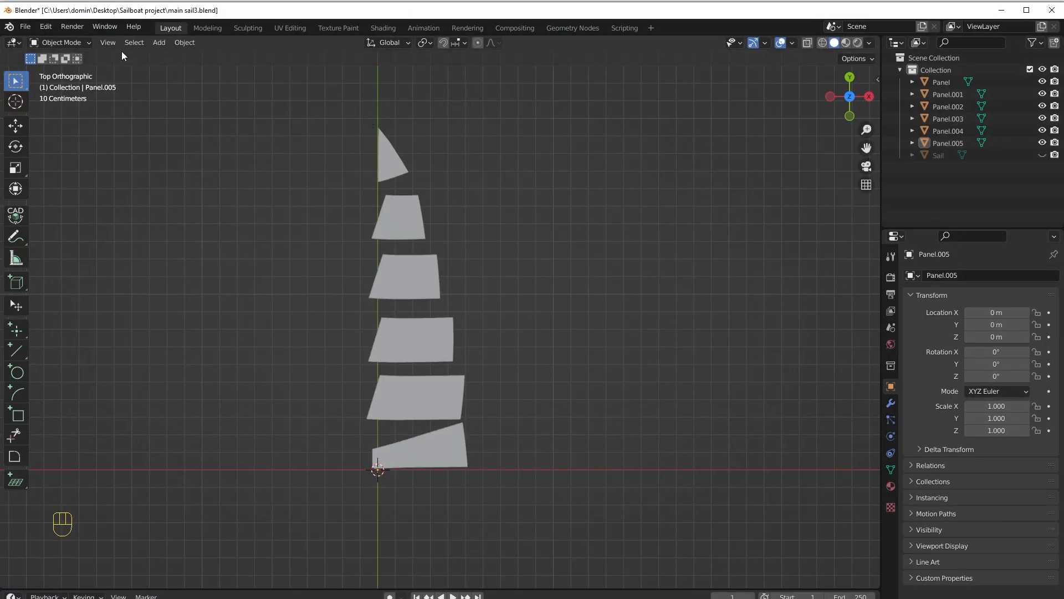
{"action": "left_click", "coordinate": [19, 28]}
{"action": "mouse_move", "coordinate": [45, 26]}
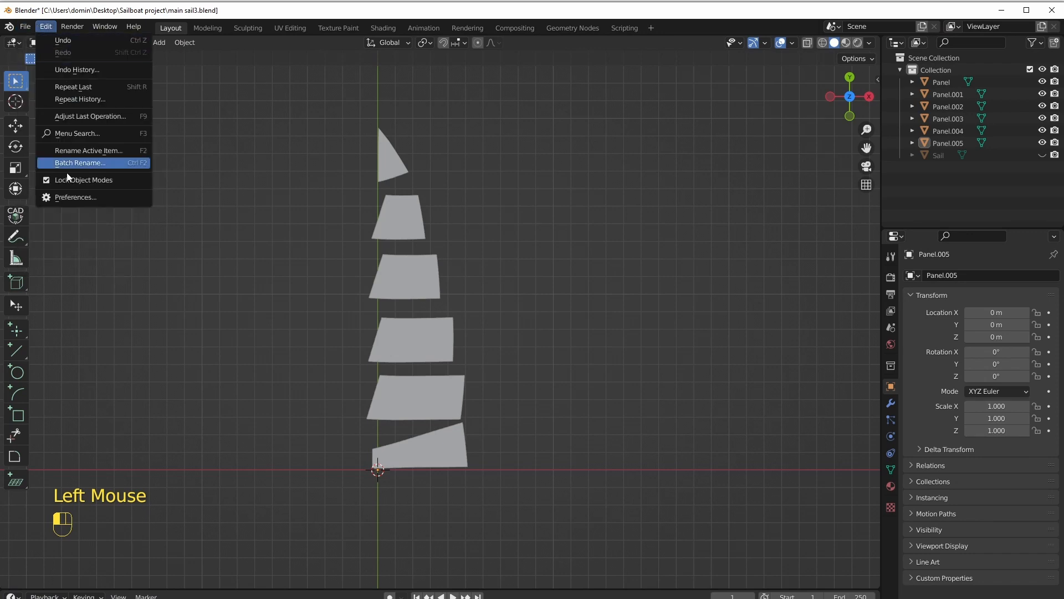
{"action": "left_click", "coordinate": [74, 198]}
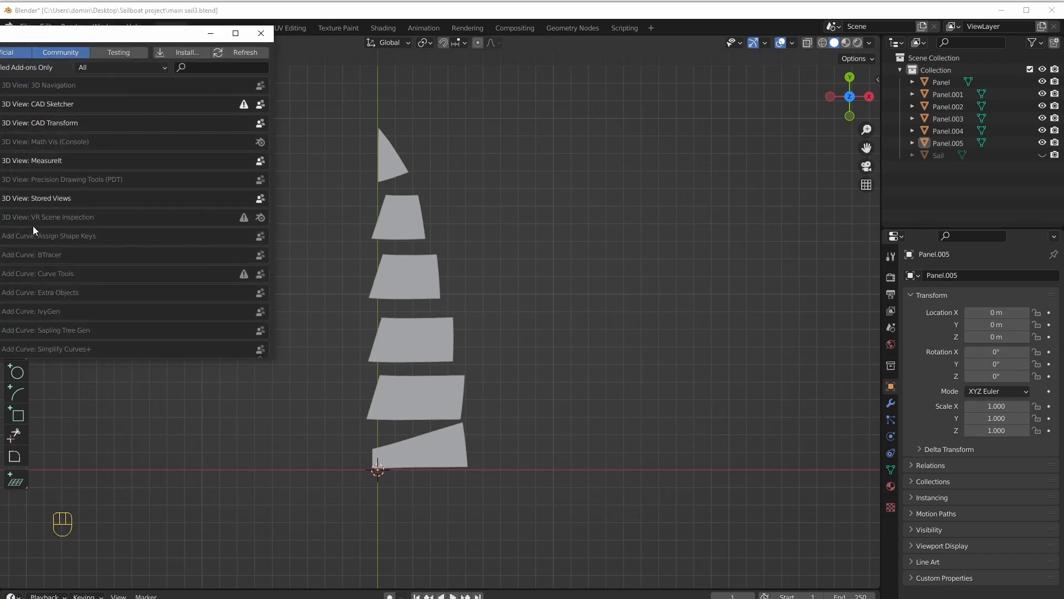
{"action": "left_click", "coordinate": [185, 51]}
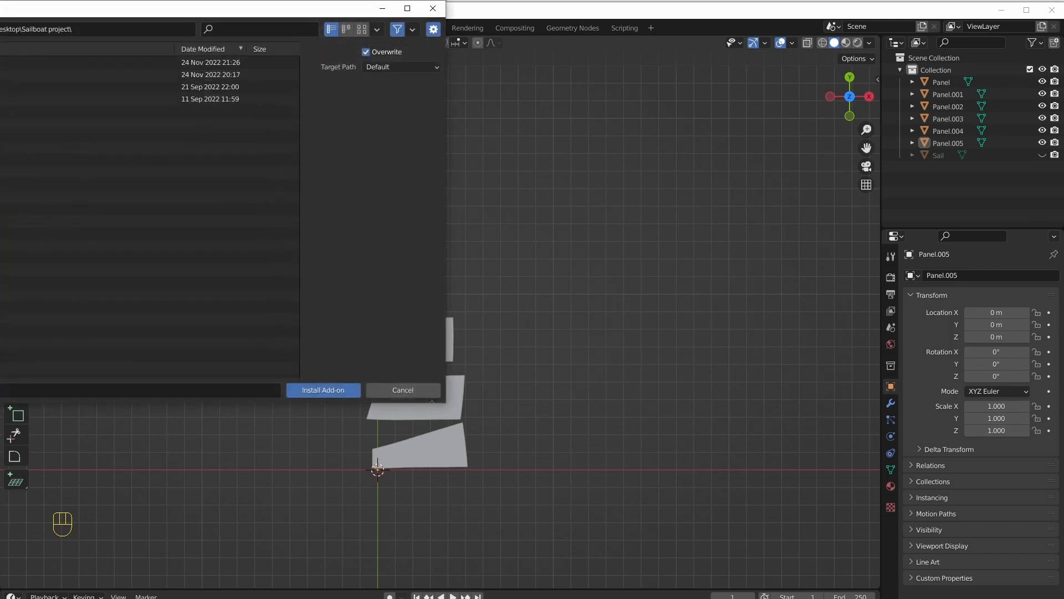
{"action": "left_click", "coordinate": [0, 185]}
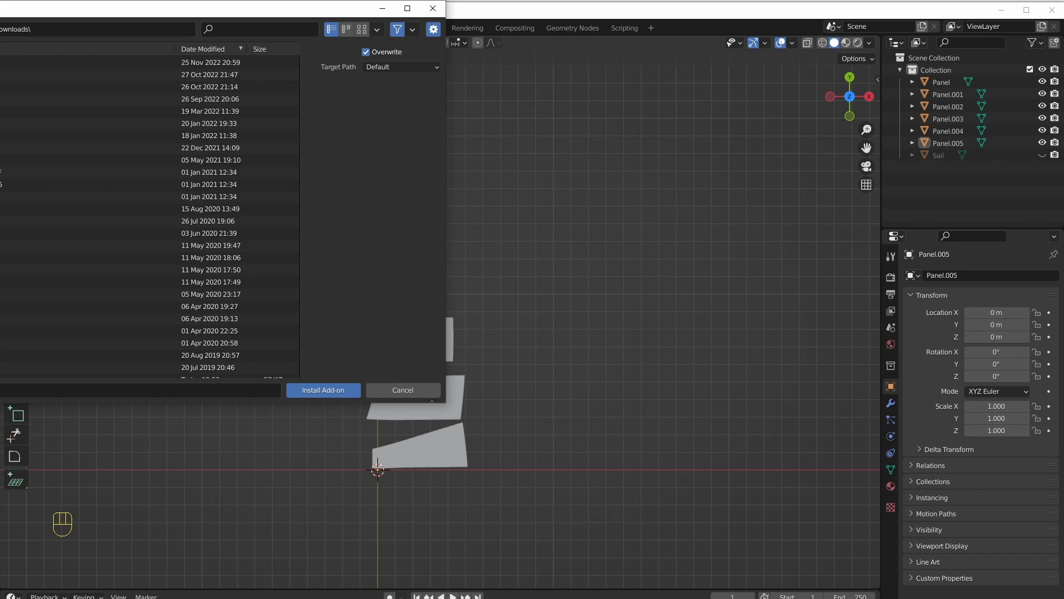
{"action": "left_click", "coordinate": [401, 390]}
Step: Search the add-ons for "sail" and close the preferences
{"action": "left_click", "coordinate": [200, 66]}
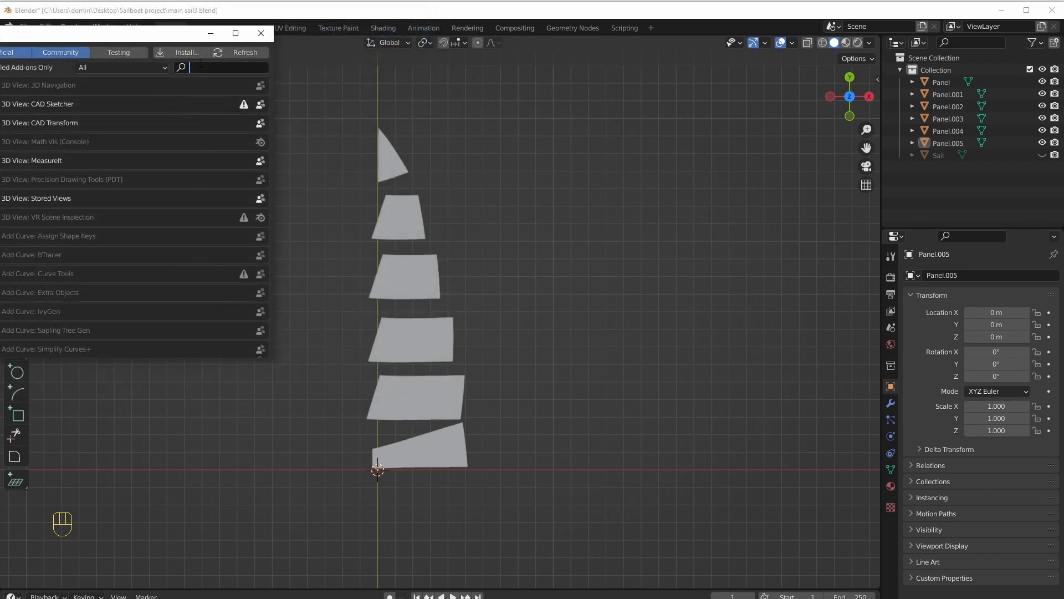
{"action": "type", "text": "sail"}
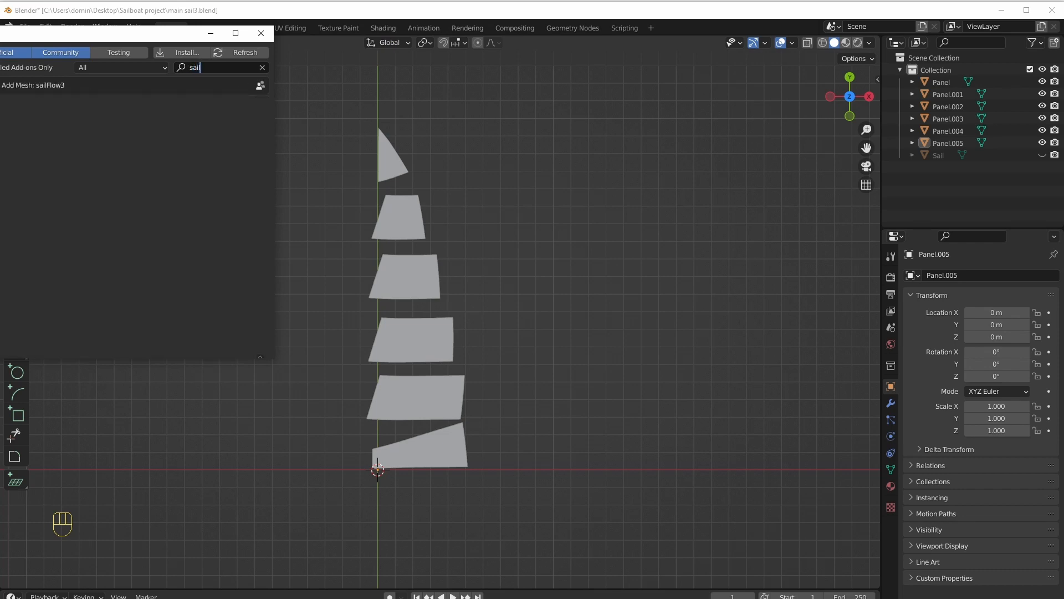
{"action": "left_click", "coordinate": [261, 32]}
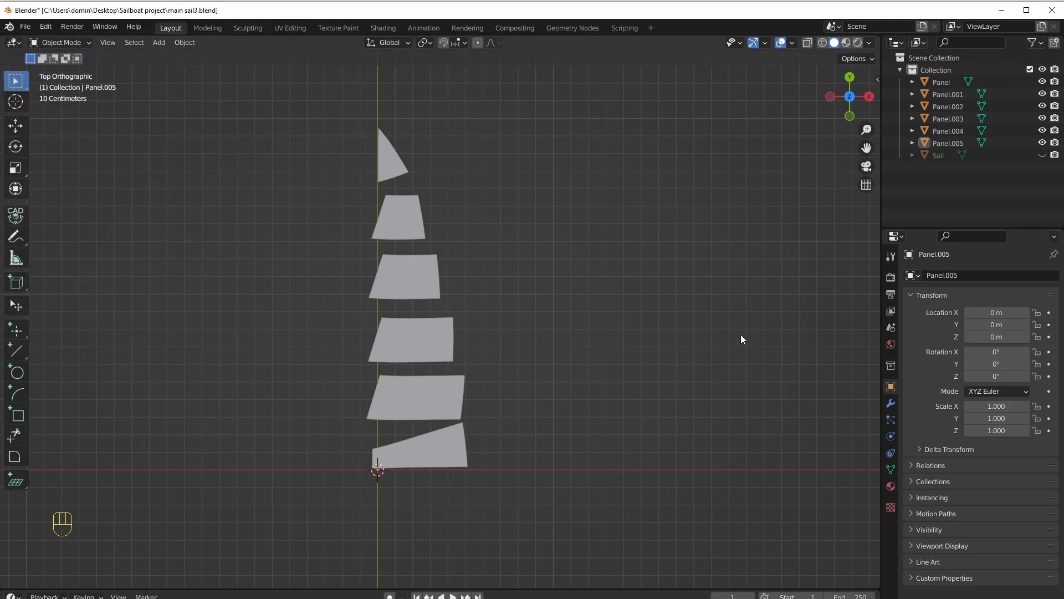
Step: Close main sail3.blend without saving and start a fresh Blender session with an empty scene
{"action": "left_click", "coordinate": [1053, 10]}
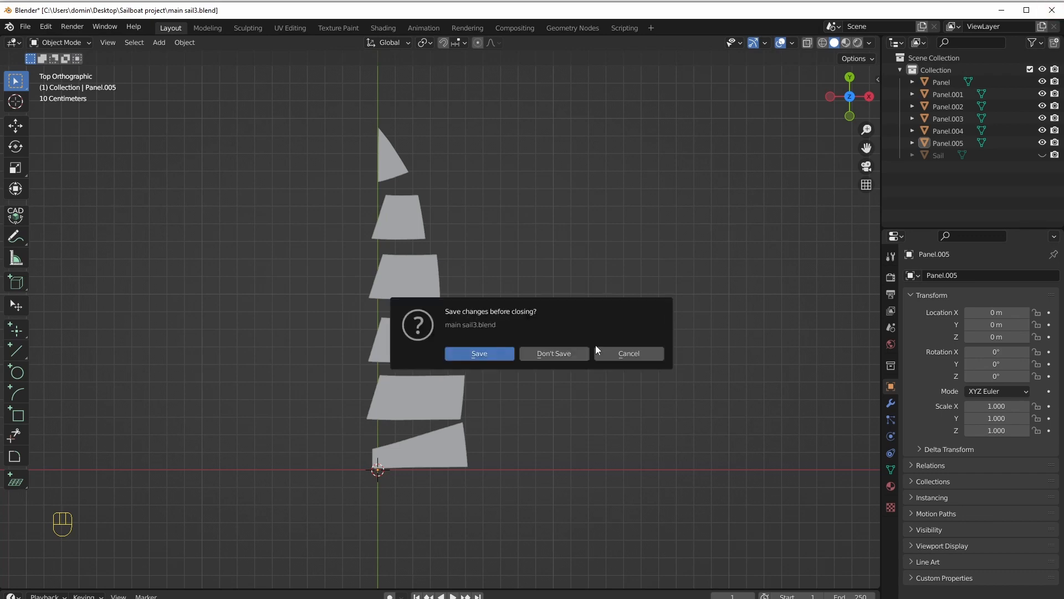
{"action": "left_click", "coordinate": [547, 355]}
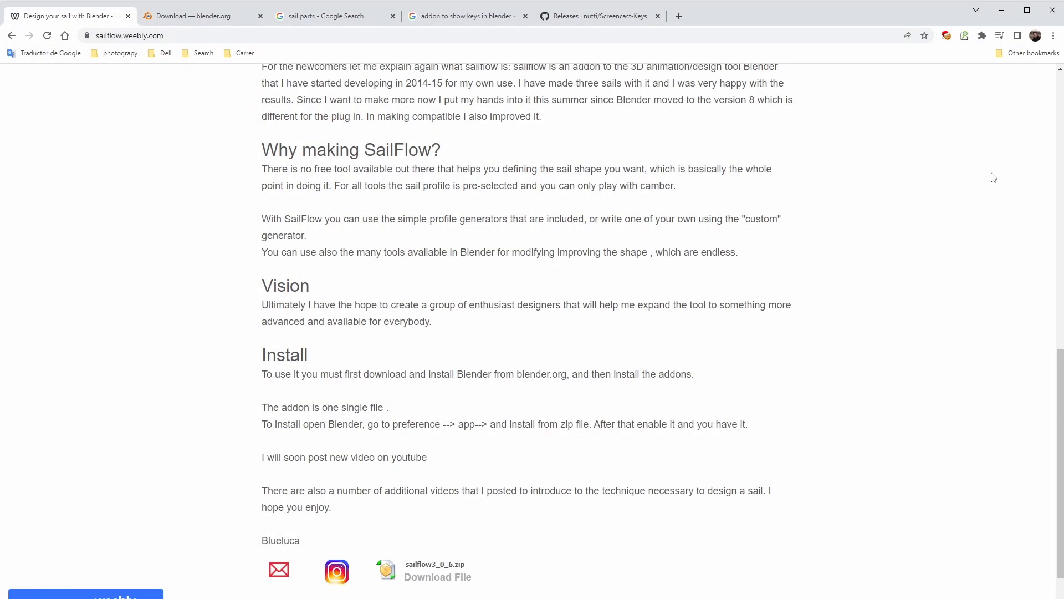
{"action": "key", "text": "super"}
{"action": "left_click", "coordinate": [910, 167]}
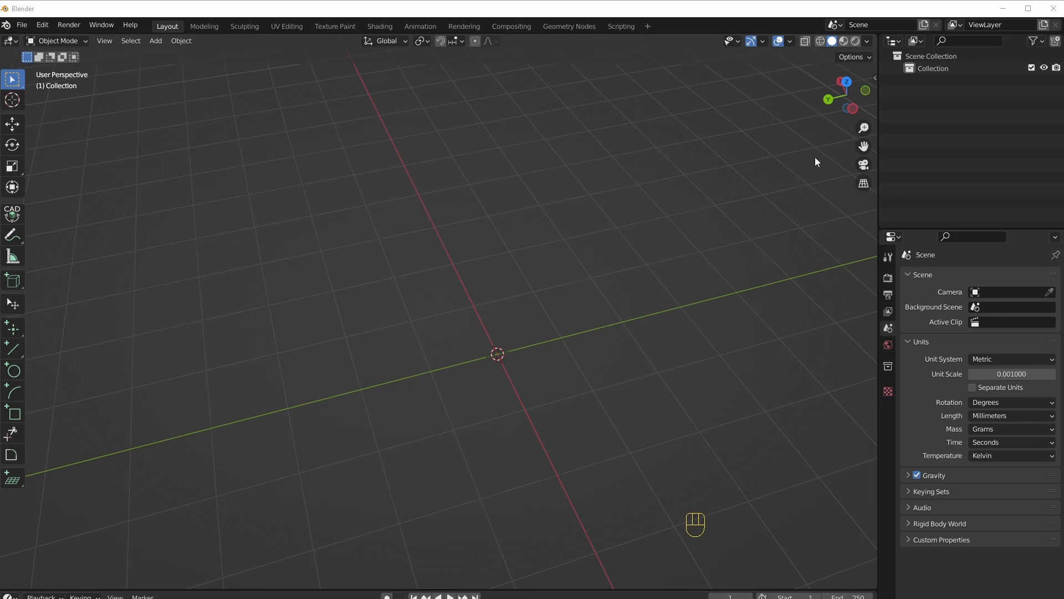
Step: Show the SailFlow tools in the 3D viewport and create a new sail
{"action": "key", "text": "n"}
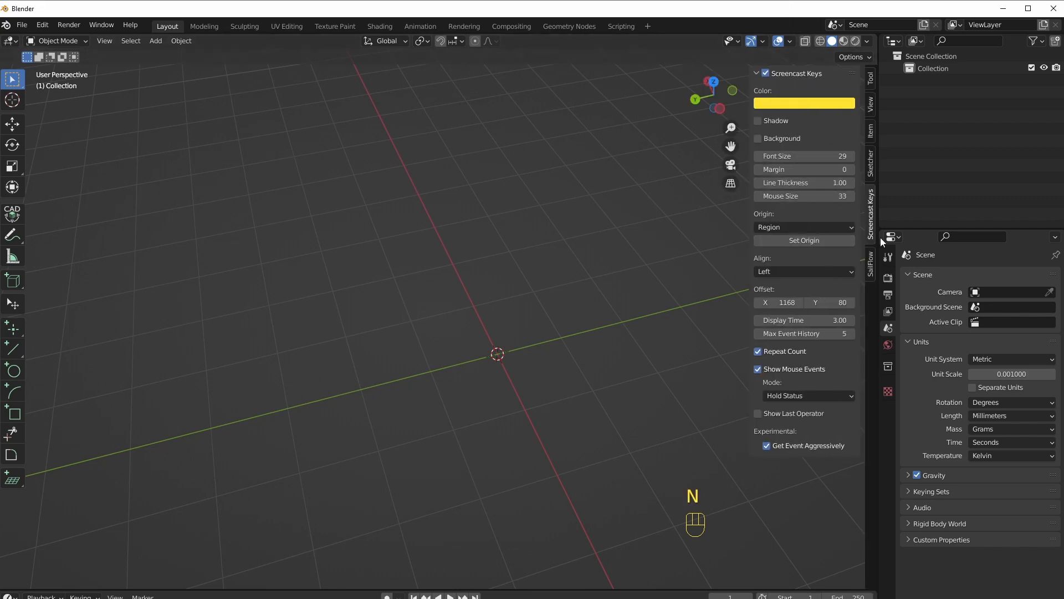
{"action": "left_click", "coordinate": [872, 265]}
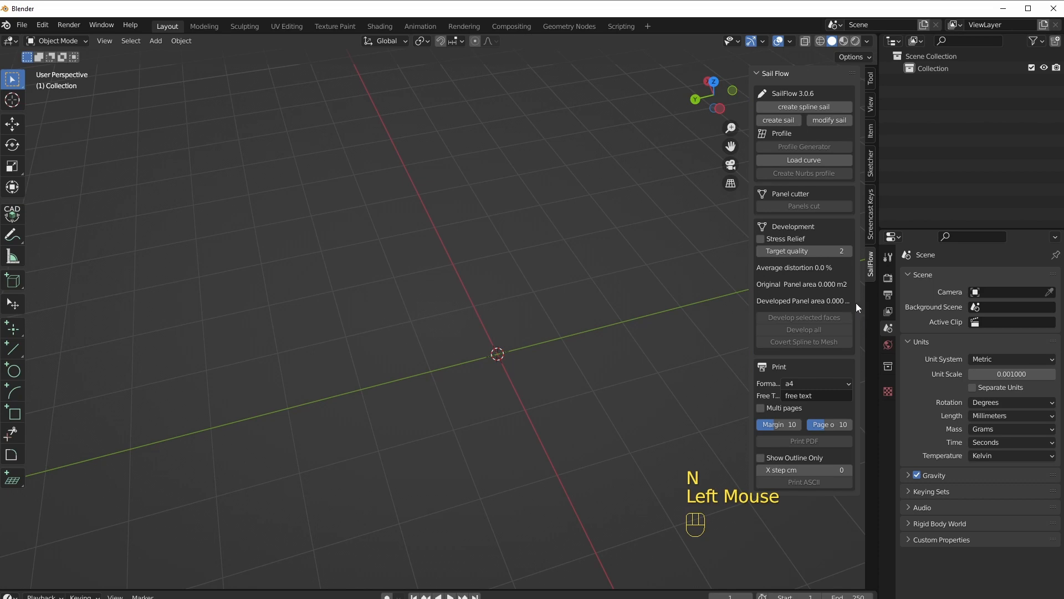
{"action": "left_click", "coordinate": [784, 118]}
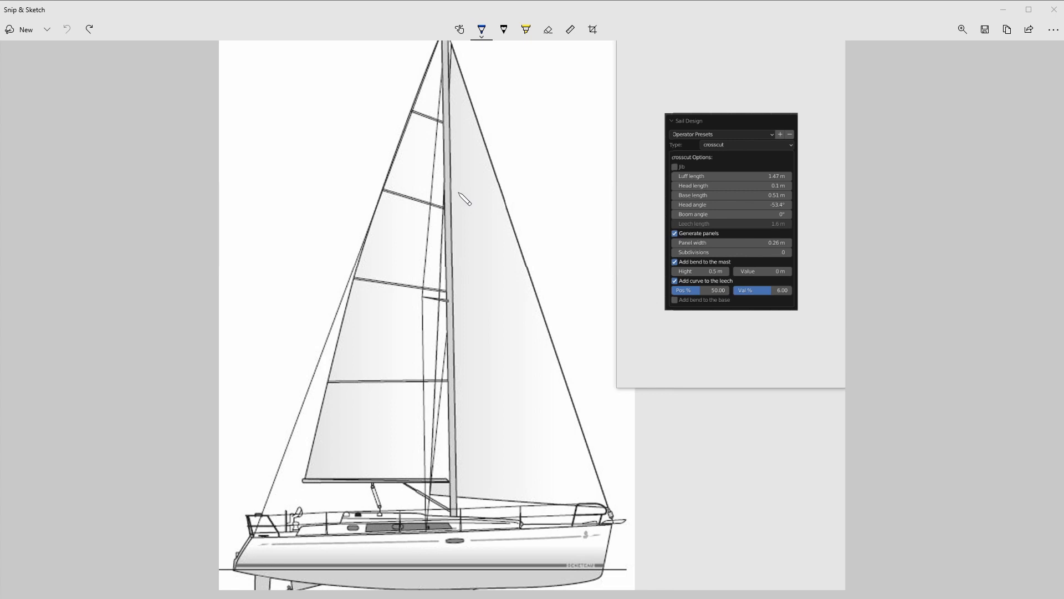
Step: Switch to Snip & Sketch and handwrite "Luff 1.47m" beside the mast and "base 0.51" under the boom
{"action": "mouse_move", "coordinate": [471, 207]}
{"action": "left_mouse_down"}
{"action": "mouse_move", "coordinate": [499, 176]}
{"action": "mouse_move", "coordinate": [501, 190]}
{"action": "mouse_move", "coordinate": [546, 190]}
{"action": "left_mouse_up"}
{"action": "left_click", "coordinate": [529, 192]}
{"action": "mouse_move", "coordinate": [544, 177]}
{"action": "left_mouse_down"}
{"action": "mouse_move", "coordinate": [542, 196]}
{"action": "mouse_move", "coordinate": [560, 177]}
{"action": "mouse_move", "coordinate": [555, 194]}
{"action": "mouse_move", "coordinate": [586, 176]}
{"action": "left_mouse_up"}
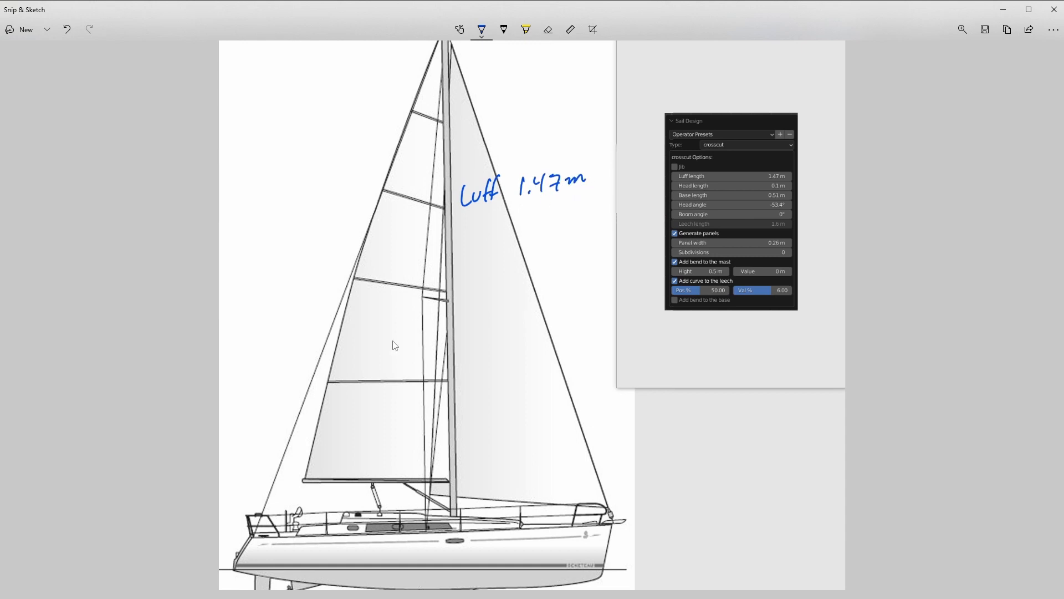
{"action": "mouse_move", "coordinate": [355, 486]}
{"action": "left_mouse_down"}
{"action": "mouse_move", "coordinate": [373, 502]}
{"action": "mouse_move", "coordinate": [397, 488]}
{"action": "left_mouse_up"}
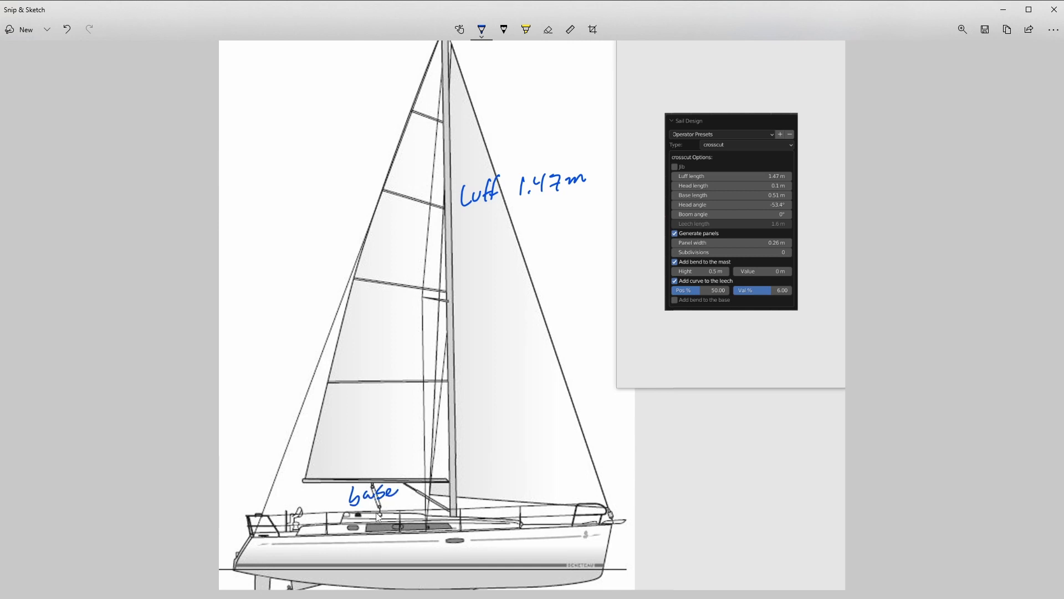
{"action": "left_click_drag", "start_coordinate": [415, 487], "coordinate": [448, 492]}
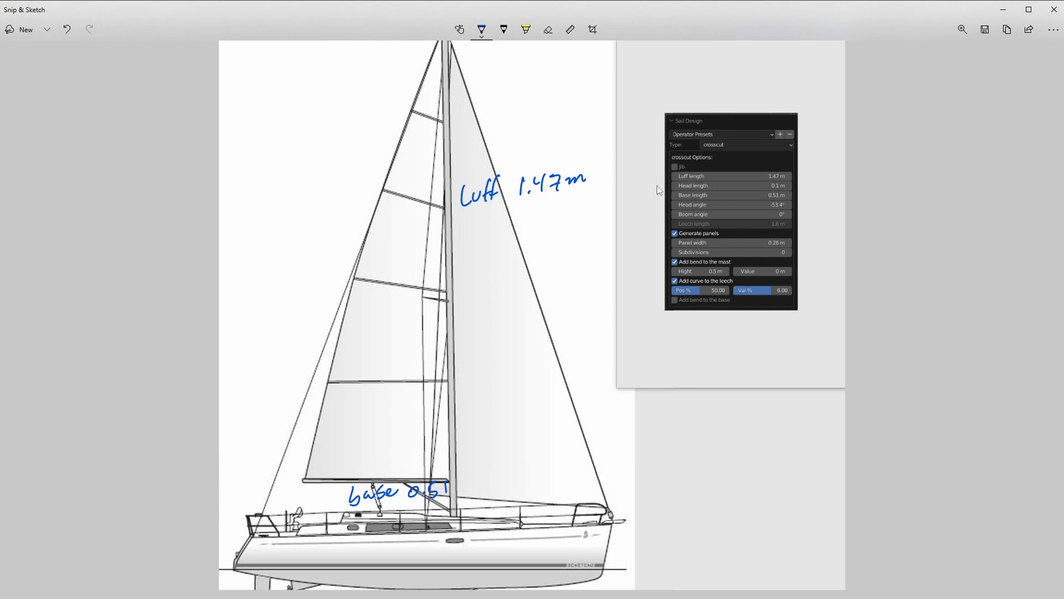
Step: Mark the Head length option on the Sail Design image and trace the head edge at the mainsail's tip
{"action": "left_click_drag", "start_coordinate": [665, 186], "coordinate": [654, 186]}
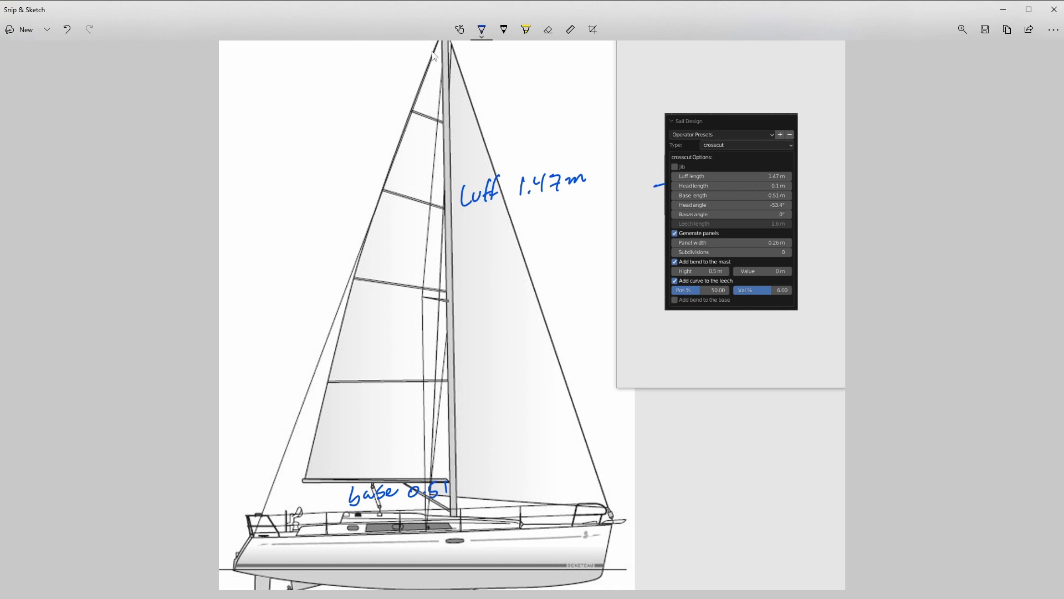
{"action": "left_click_drag", "start_coordinate": [424, 72], "coordinate": [439, 42]}
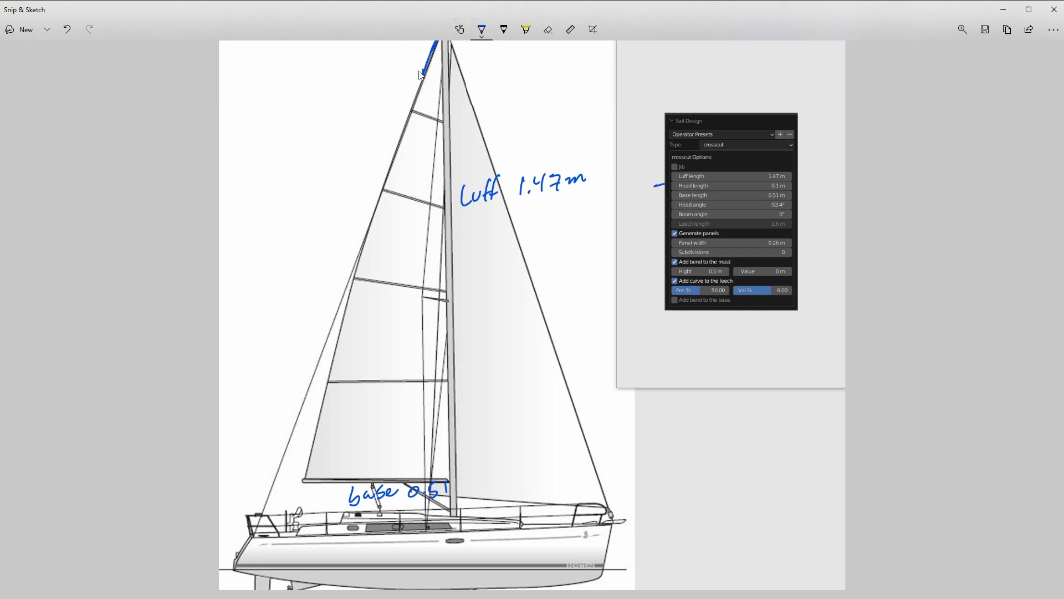
{"action": "left_click_drag", "start_coordinate": [450, 67], "coordinate": [449, 72]}
Step: Draw three horizontal panel lines across the lower half of the mainsail
{"action": "left_click_drag", "start_coordinate": [317, 432], "coordinate": [452, 429]}
{"action": "left_click_drag", "start_coordinate": [329, 385], "coordinate": [451, 377]}
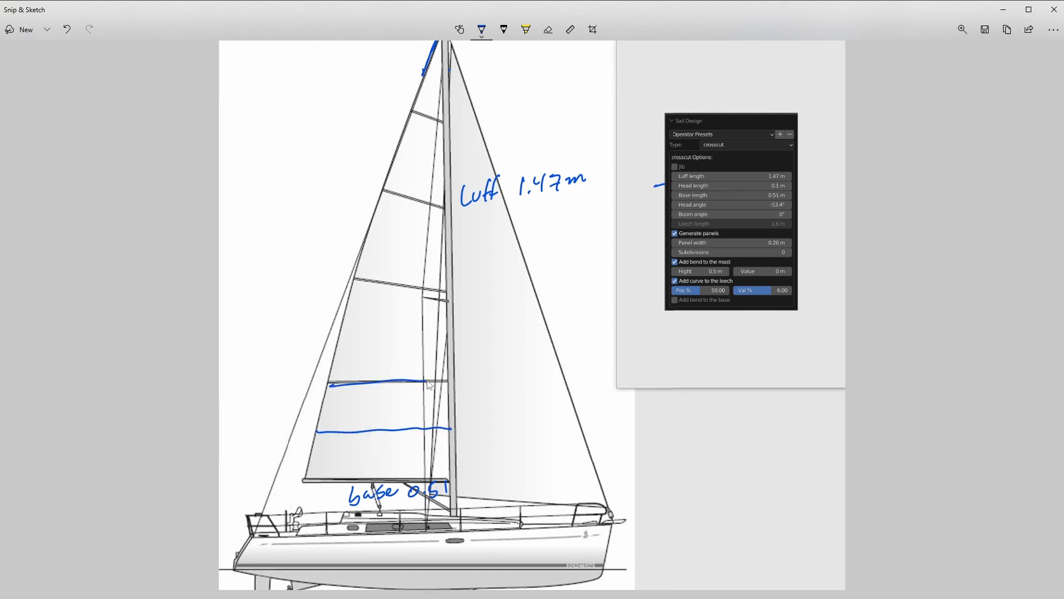
{"action": "left_click_drag", "start_coordinate": [344, 340], "coordinate": [451, 335]}
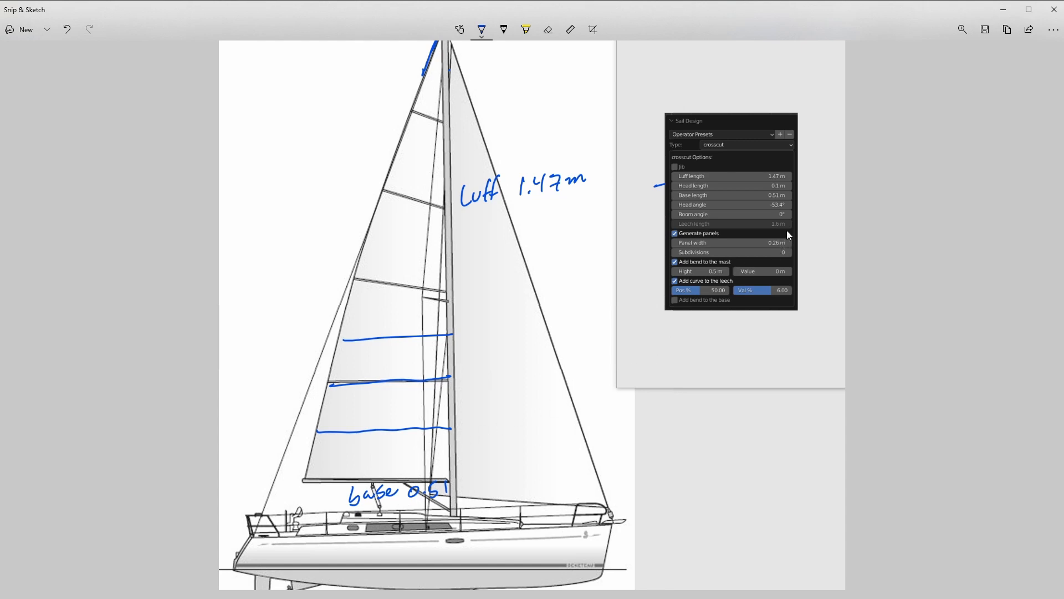
Step: Circle the 0.26 m panel width on the options image and annotate the lowest panel's height with arrows and "0.26 m"
{"action": "left_click_drag", "start_coordinate": [774, 251], "coordinate": [791, 240]}
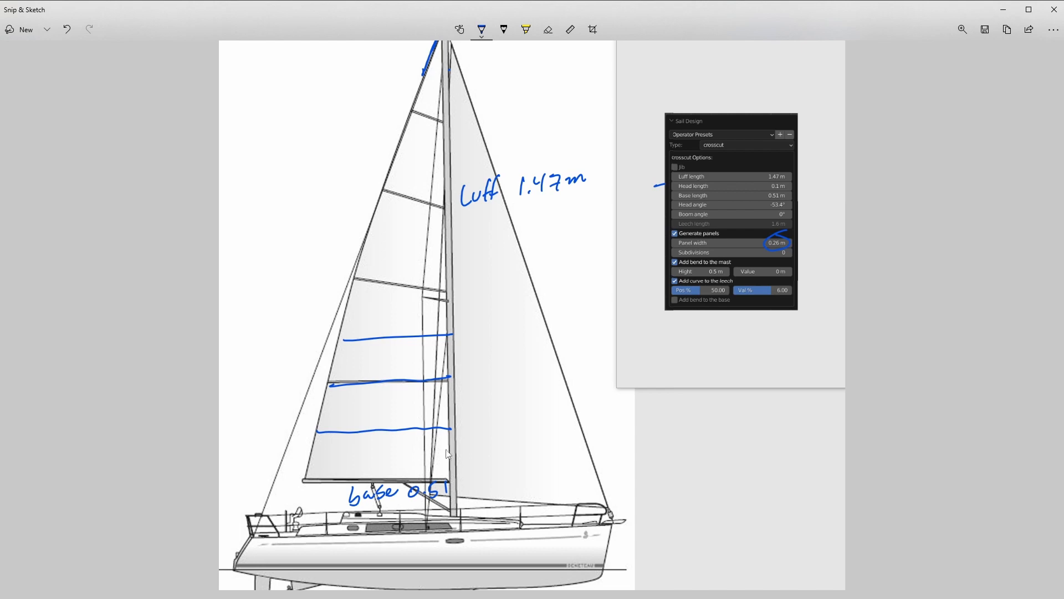
{"action": "mouse_move", "coordinate": [462, 443]}
{"action": "left_mouse_down"}
{"action": "mouse_move", "coordinate": [483, 449]}
{"action": "mouse_move", "coordinate": [519, 436]}
{"action": "mouse_move", "coordinate": [466, 426]}
{"action": "left_mouse_up"}
{"action": "left_click", "coordinate": [470, 449]}
{"action": "left_click_drag", "start_coordinate": [462, 463], "coordinate": [466, 474]}
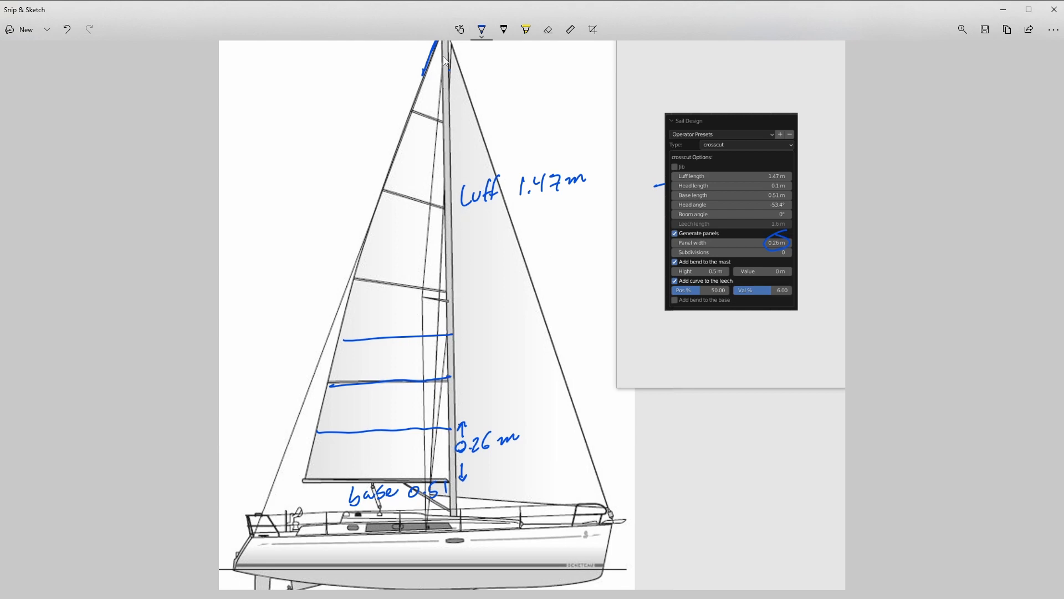
Step: Sketch a bowed mast curve along the mainsail's luff and undo that stroke
{"action": "mouse_move", "coordinate": [444, 57]}
{"action": "left_mouse_down"}
{"action": "mouse_move", "coordinate": [423, 372]}
{"action": "mouse_move", "coordinate": [439, 460]}
{"action": "left_mouse_up"}
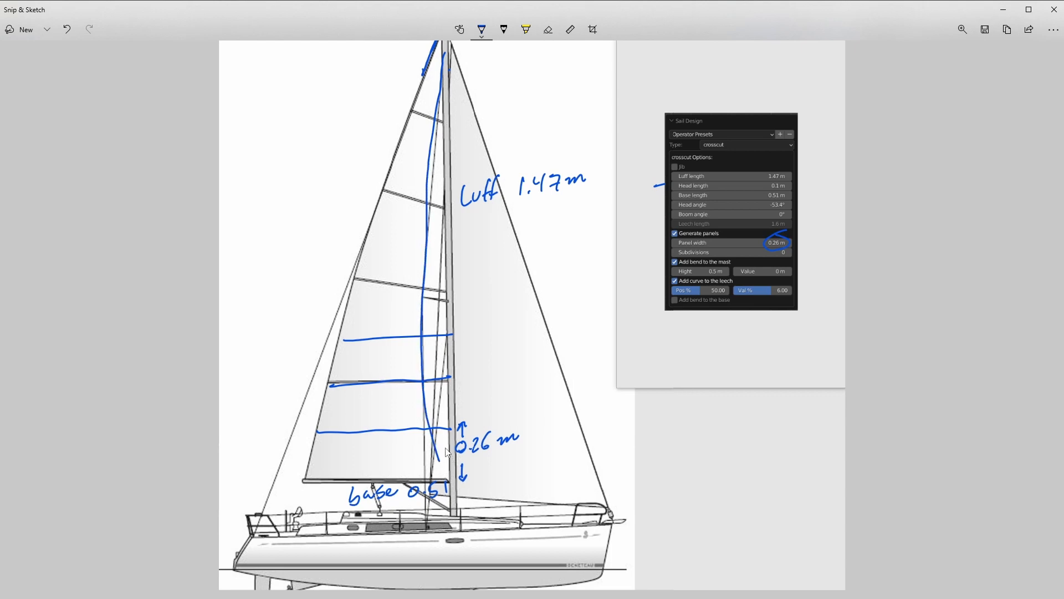
{"action": "key", "text": "ctrl+z"}
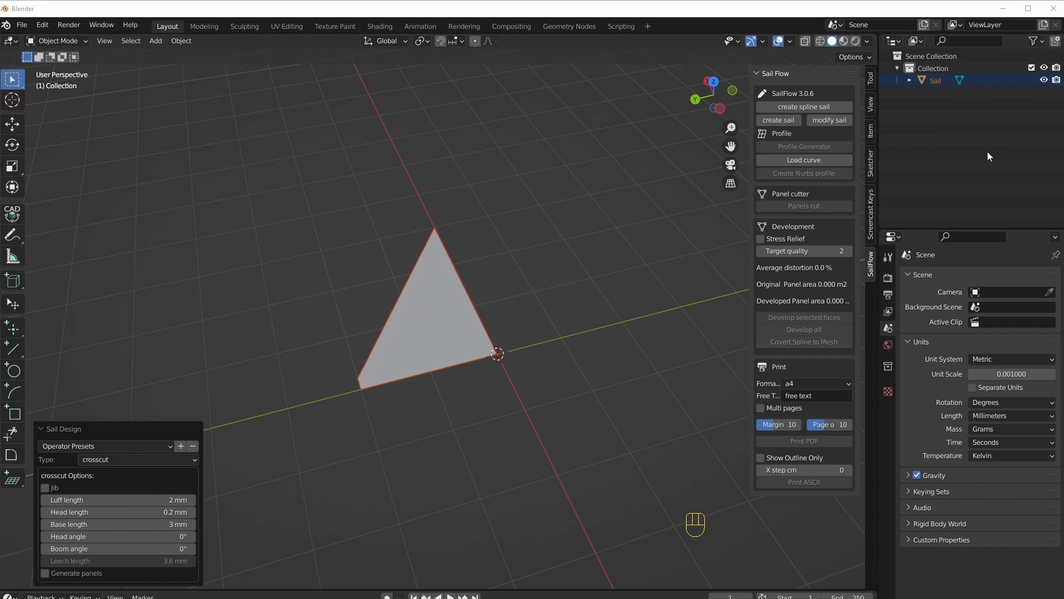
Step: Switch to Blender and set the new sail's luff length to 1.47 mm and head length to 0.1 mm
{"action": "left_click", "coordinate": [121, 499]}
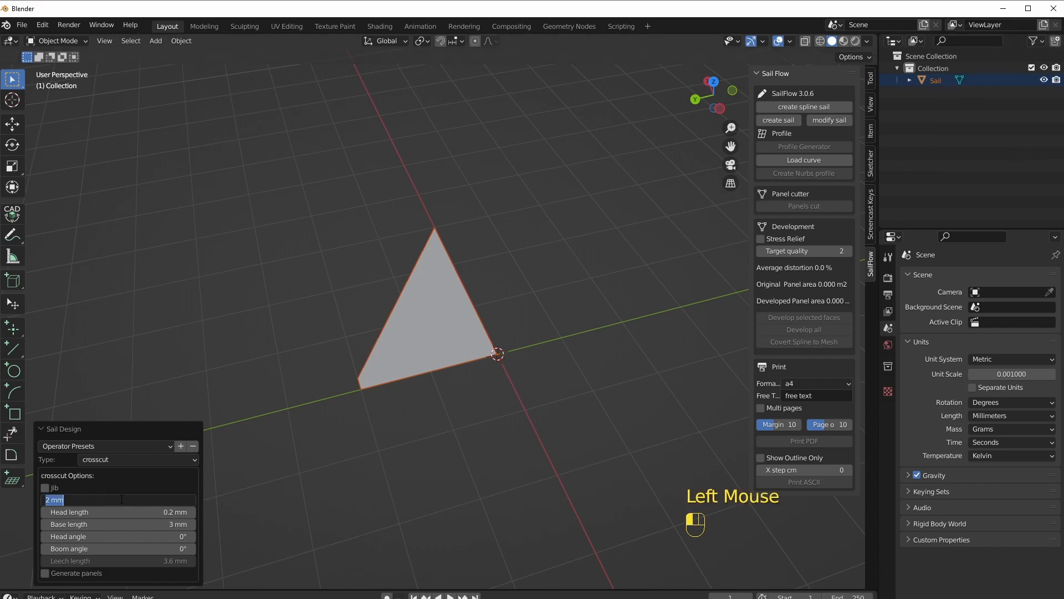
{"action": "type", "text": "1"}
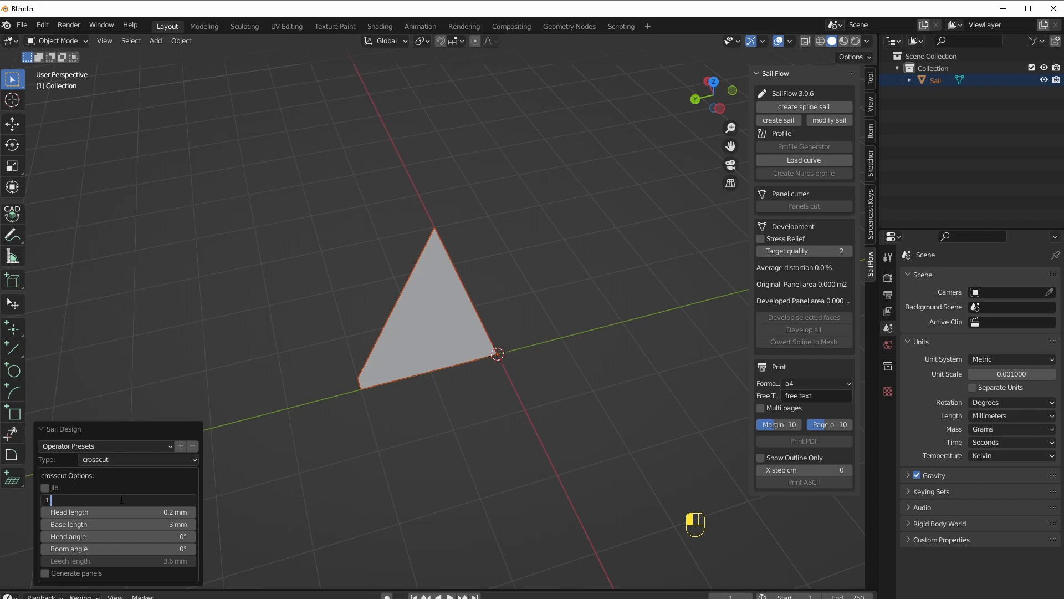
{"action": "type", "text": ".47"}
{"action": "left_click", "coordinate": [113, 511]}
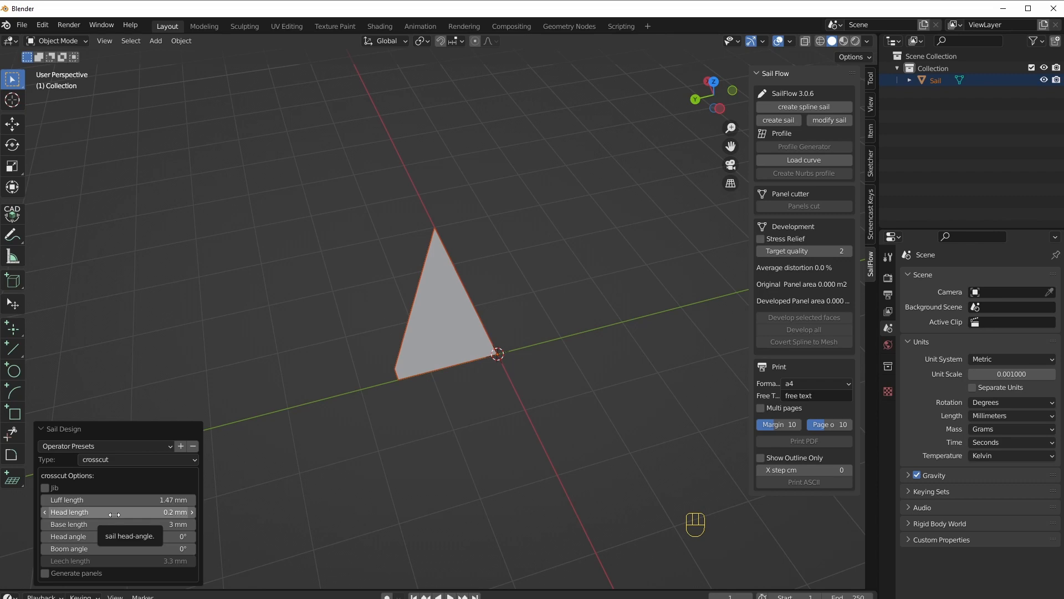
{"action": "left_click_drag", "start_coordinate": [113, 511], "coordinate": [114, 512]}
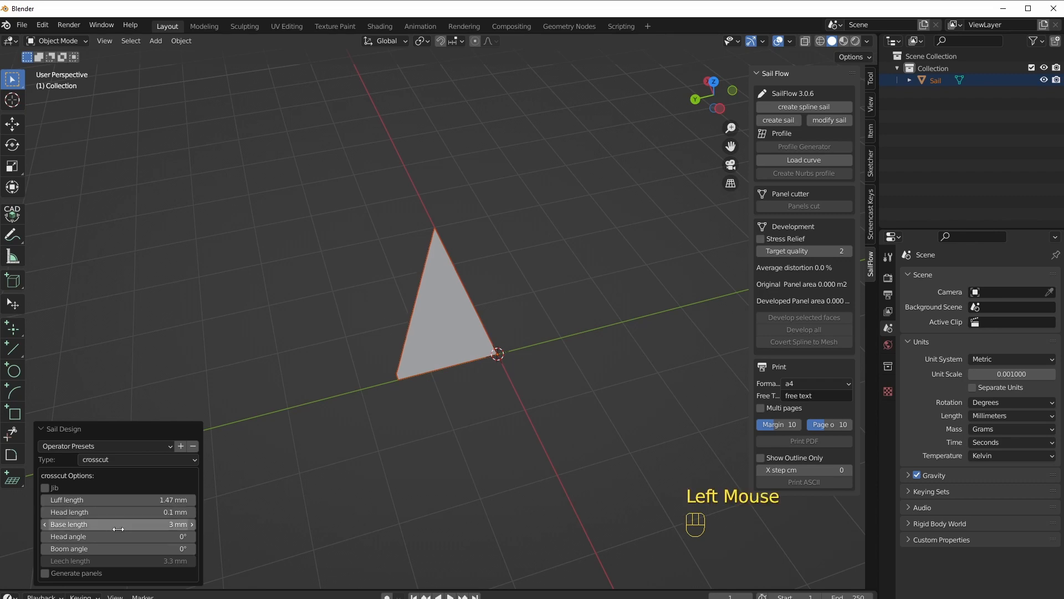
Step: Set the sail's base length to 0.51 mm
{"action": "left_click", "coordinate": [119, 524]}
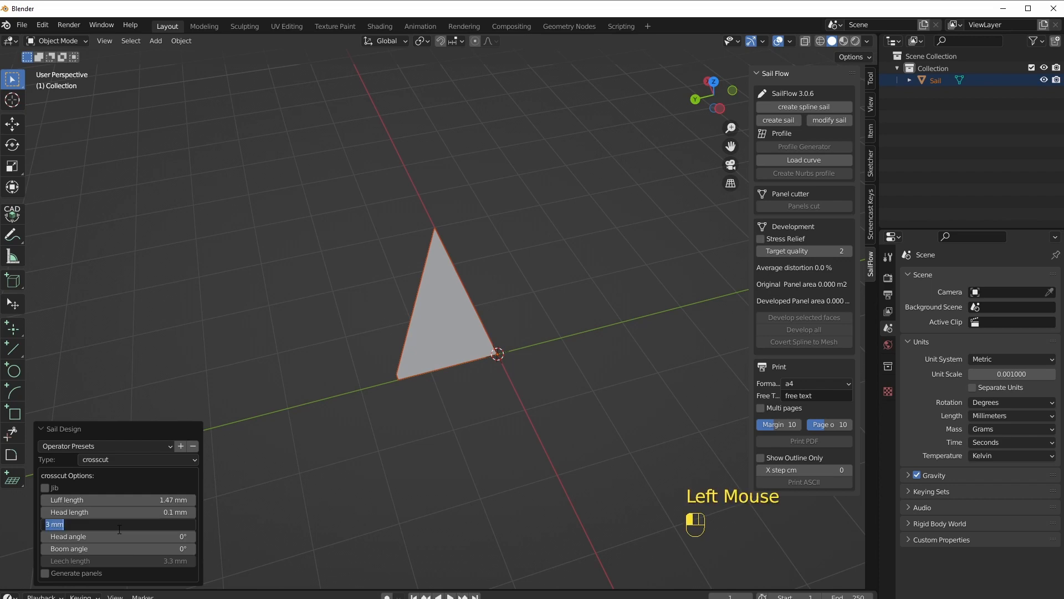
{"action": "type", "text": "0.51"}
{"action": "key", "text": "Return"}
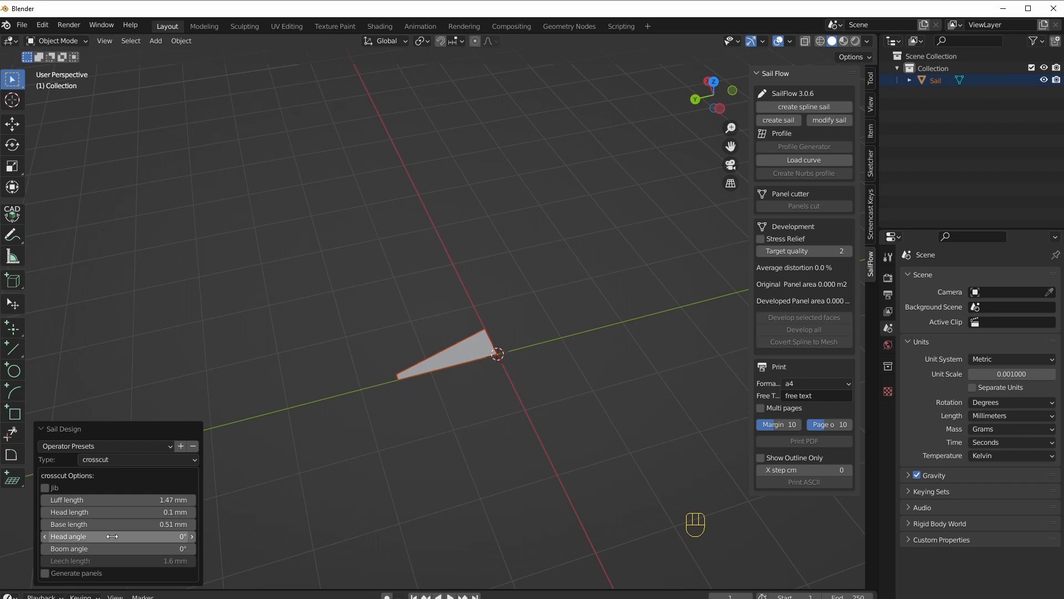
Step: Set the crosscut sail's head angle to -53°
{"action": "key", "text": "KP_Subtract"}
{"action": "key", "text": "KP_5"}
{"action": "key", "text": "KP_3"}
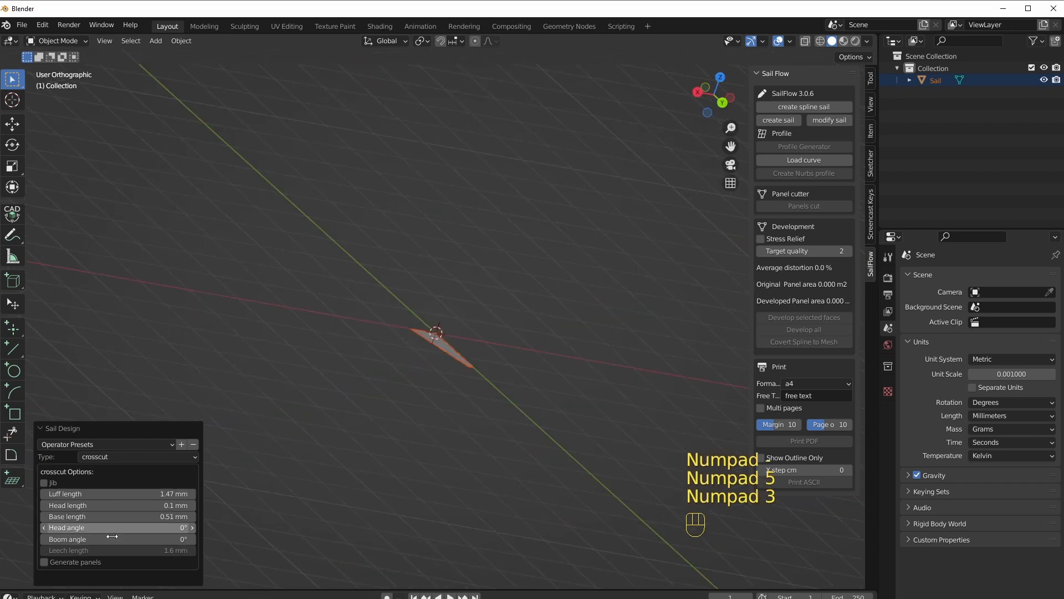
{"action": "left_click", "coordinate": [112, 529]}
{"action": "left_click", "coordinate": [164, 524]}
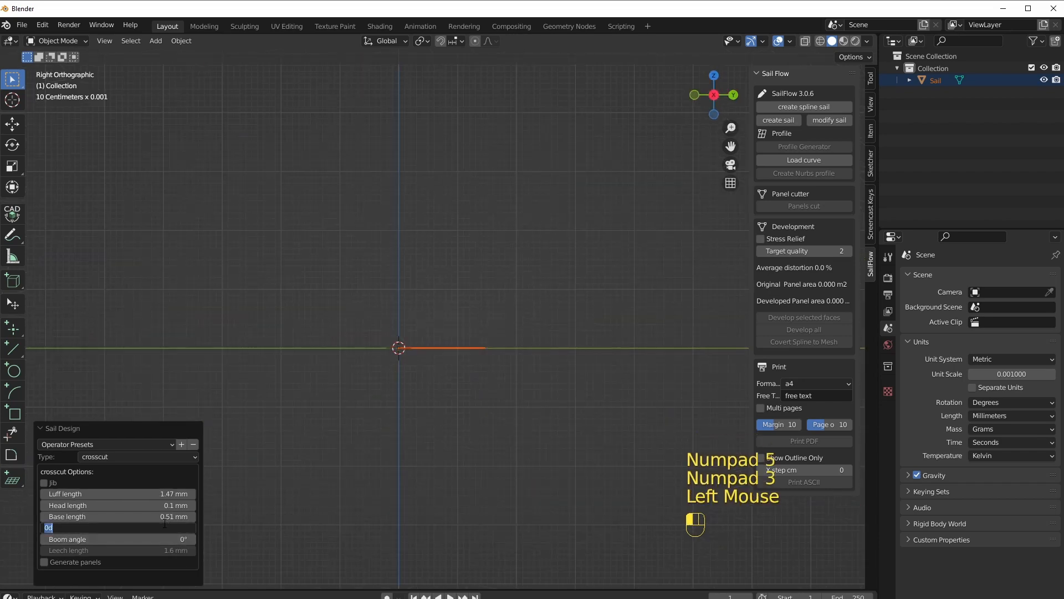
{"action": "key", "text": "BackSpace"}
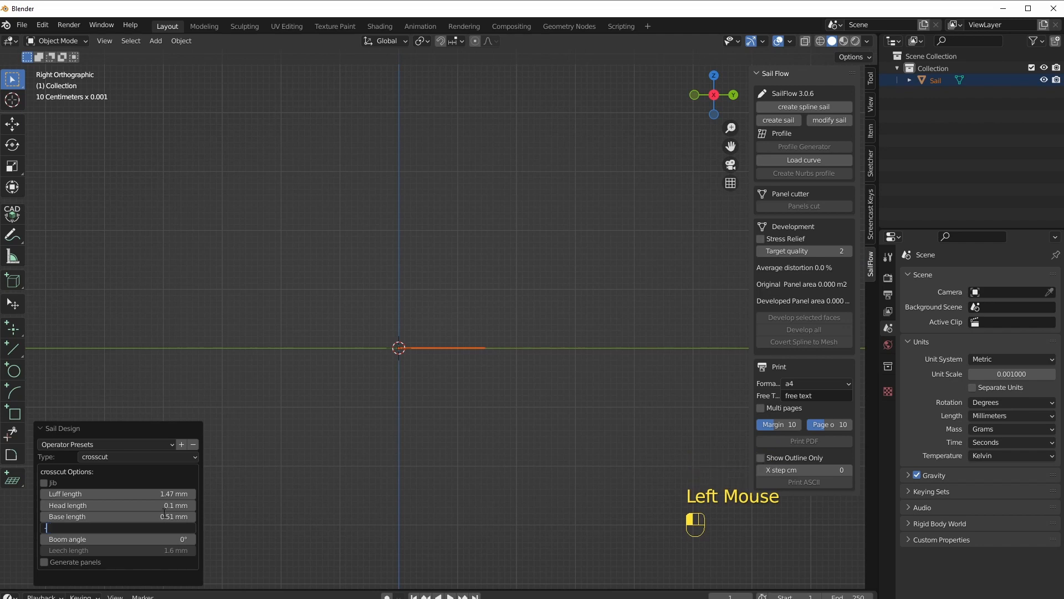
{"action": "type", "text": "-53"}
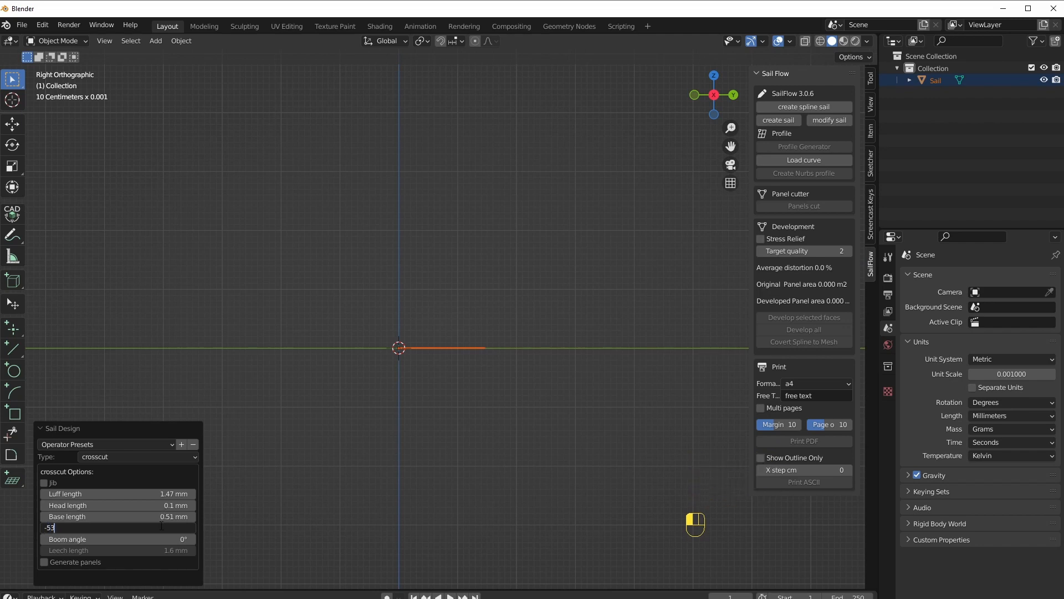
{"action": "key", "text": "Return"}
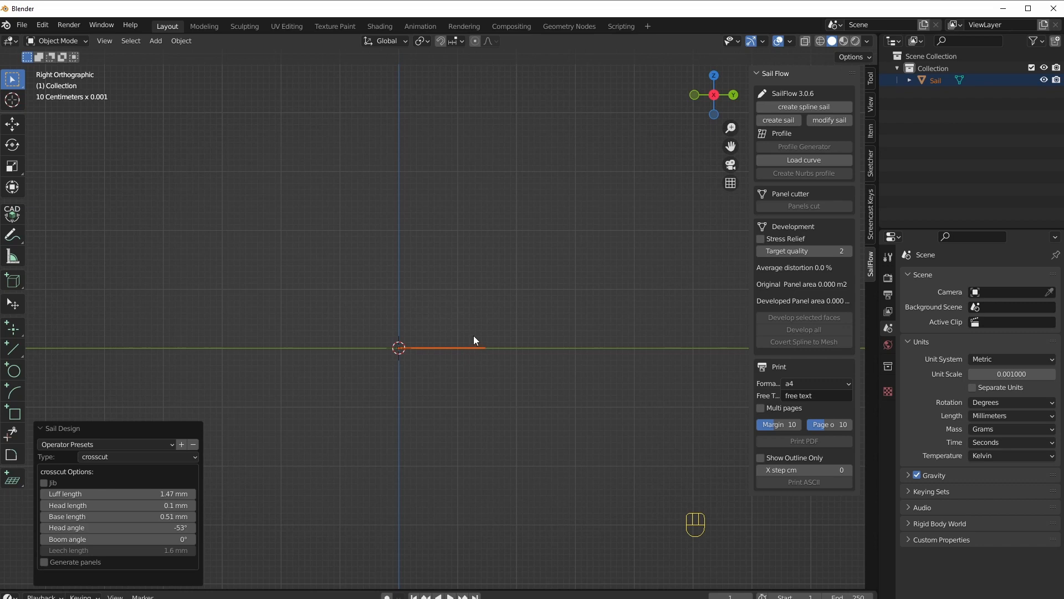
Step: Generate panels on the sail with a panel width of 0.26 mm
{"action": "middle_click_drag", "start_coordinate": [510, 347], "coordinate": [332, 406]}
{"action": "scroll", "coordinate": [475, 398], "scroll_direction": "up", "scroll_amount": 4}
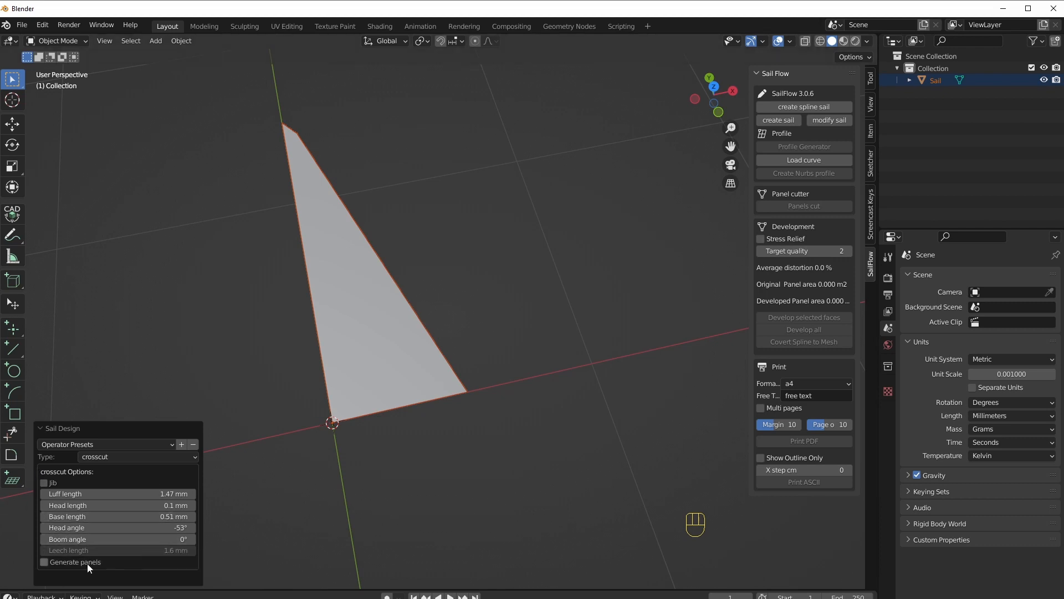
{"action": "left_click", "coordinate": [44, 562]}
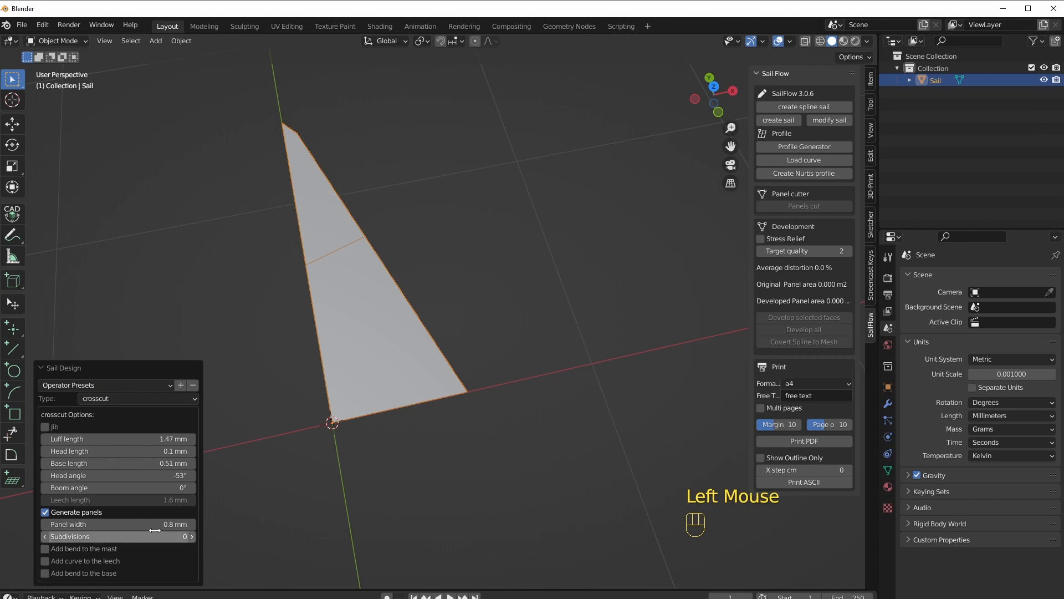
{"action": "double_click", "coordinate": [172, 524]}
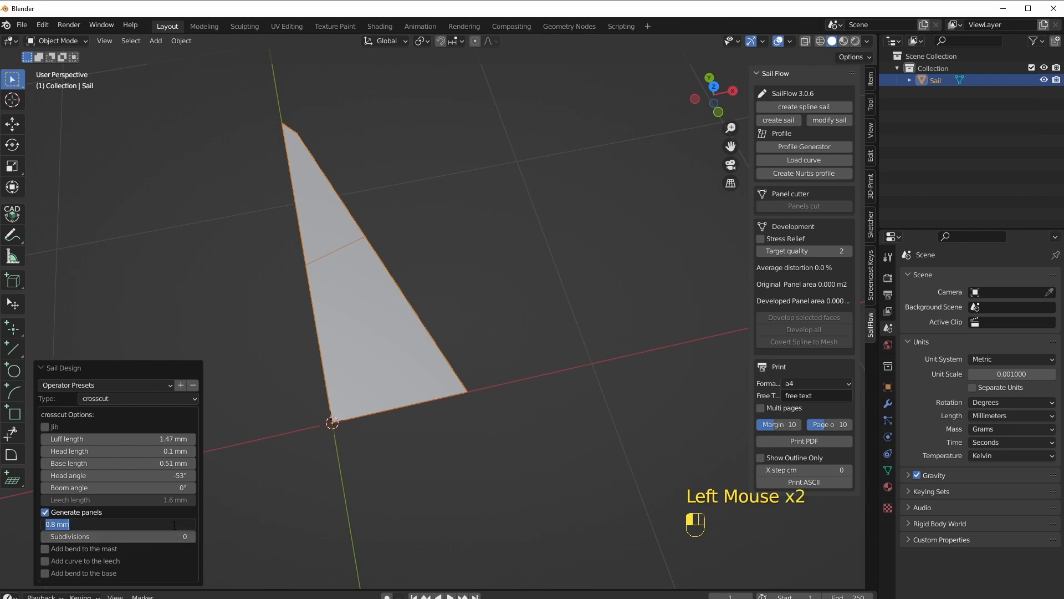
{"action": "type", "text": "0.26"}
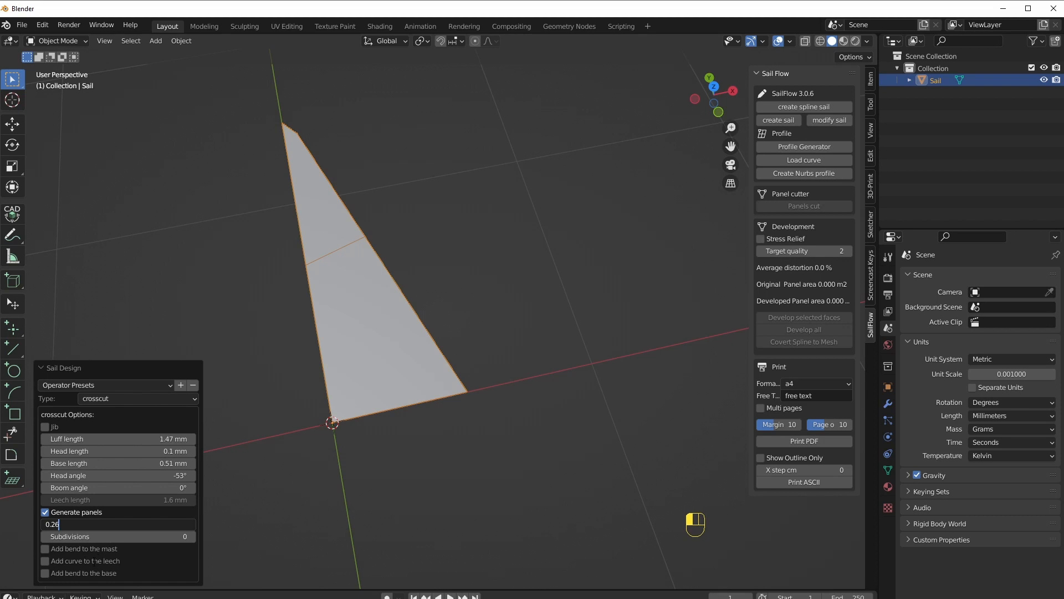
Step: Add bend to the mast with a bend value of 0 mm
{"action": "left_click", "coordinate": [45, 549]}
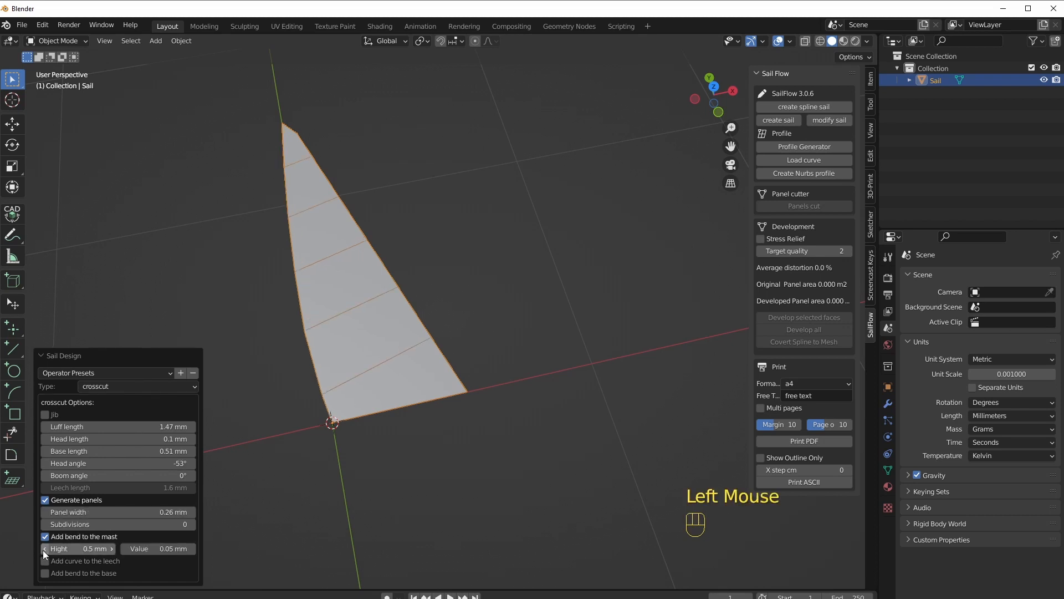
{"action": "mouse_move", "coordinate": [154, 552]}
{"action": "left_mouse_down"}
{"action": "mouse_move", "coordinate": [192, 552]}
{"action": "mouse_move", "coordinate": [144, 552]}
{"action": "left_mouse_up"}
{"action": "left_click", "coordinate": [163, 550]}
{"action": "left_click", "coordinate": [163, 550]}
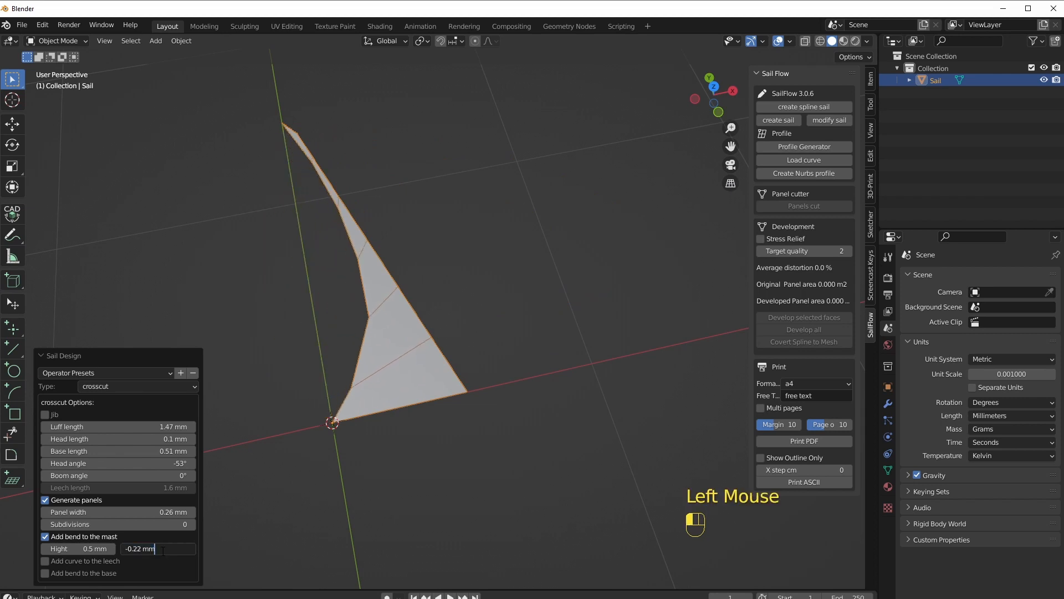
{"action": "left_click_drag", "start_coordinate": [161, 548], "coordinate": [125, 549]}
{"action": "type", "text": "0"}
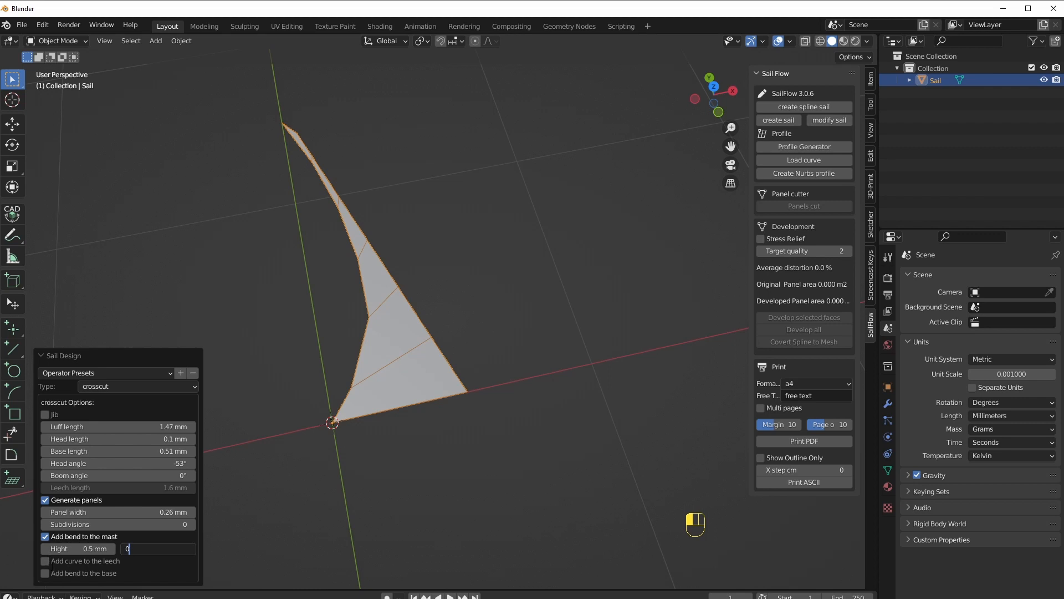
{"action": "left_click", "coordinate": [44, 560]}
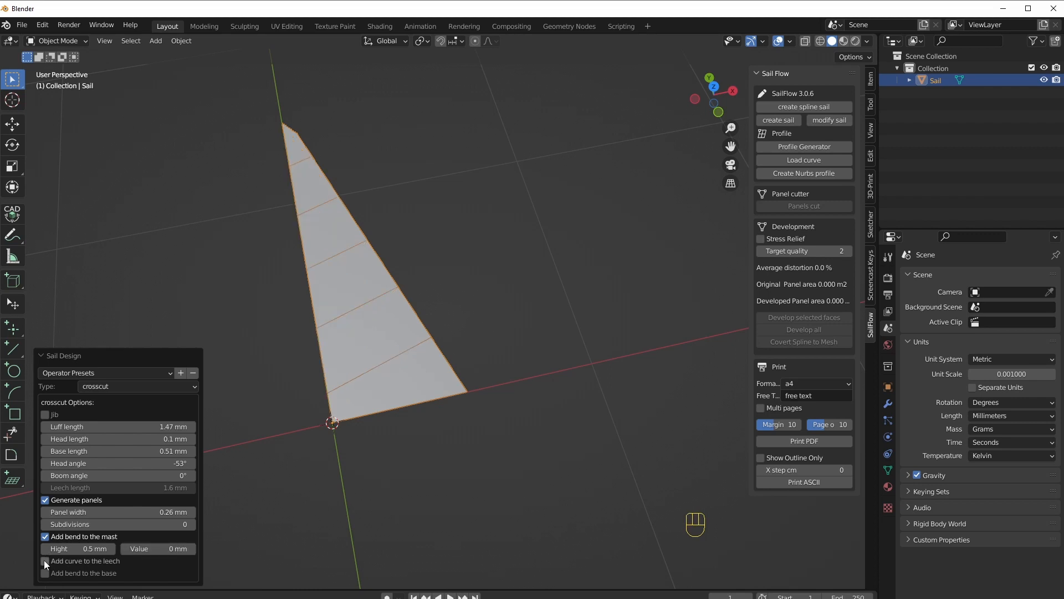
Step: Add a curve to the leech with a value of 6%
{"action": "left_click", "coordinate": [45, 560]}
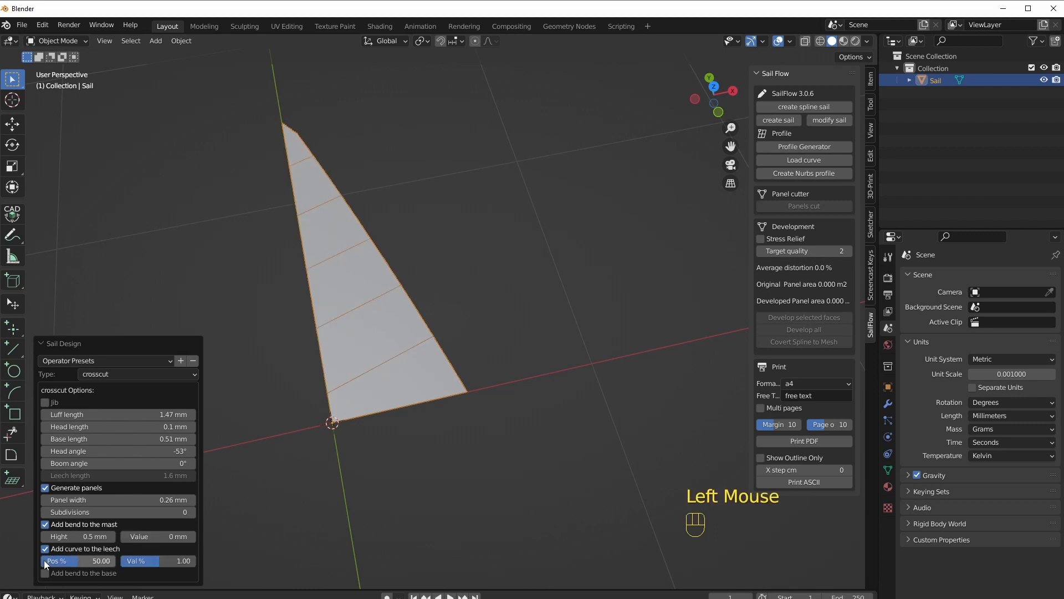
{"action": "left_click", "coordinate": [182, 560]}
{"action": "type", "text": "6"}
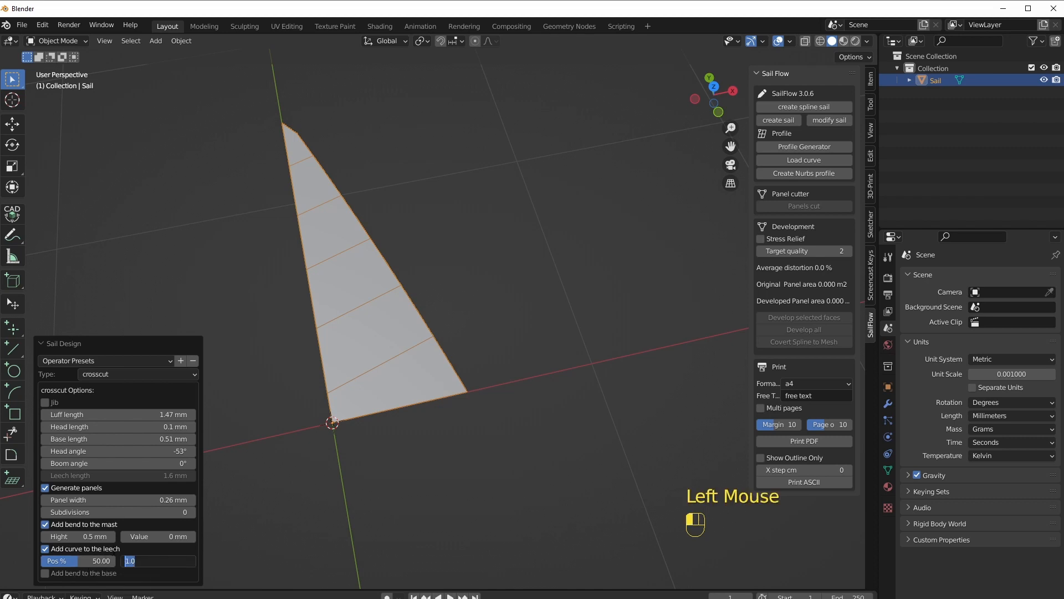
{"action": "type", "text": ".0"}
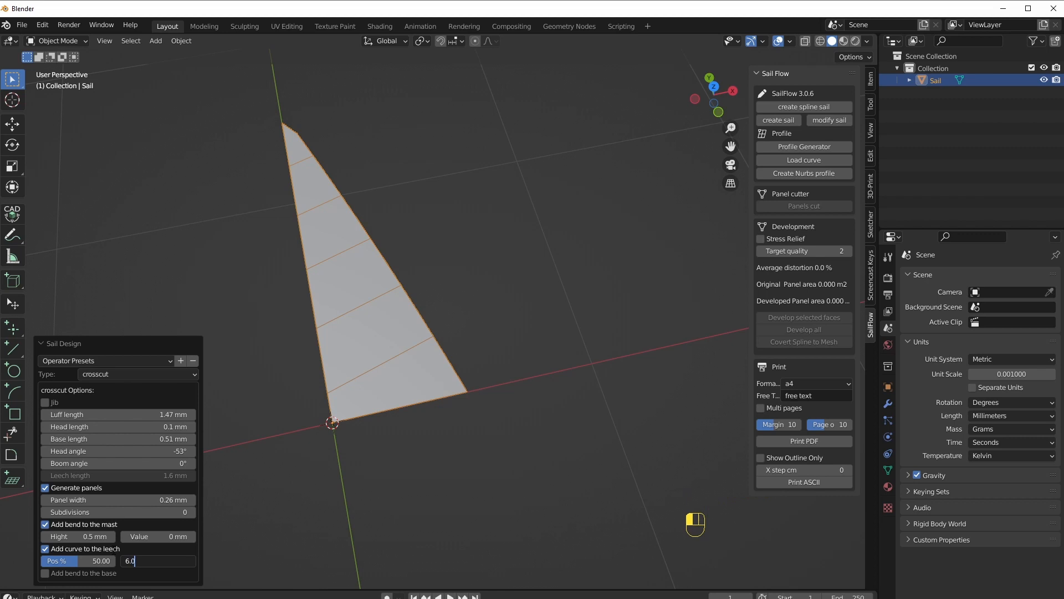
{"action": "type", "text": "0"}
{"action": "key", "text": "Return"}
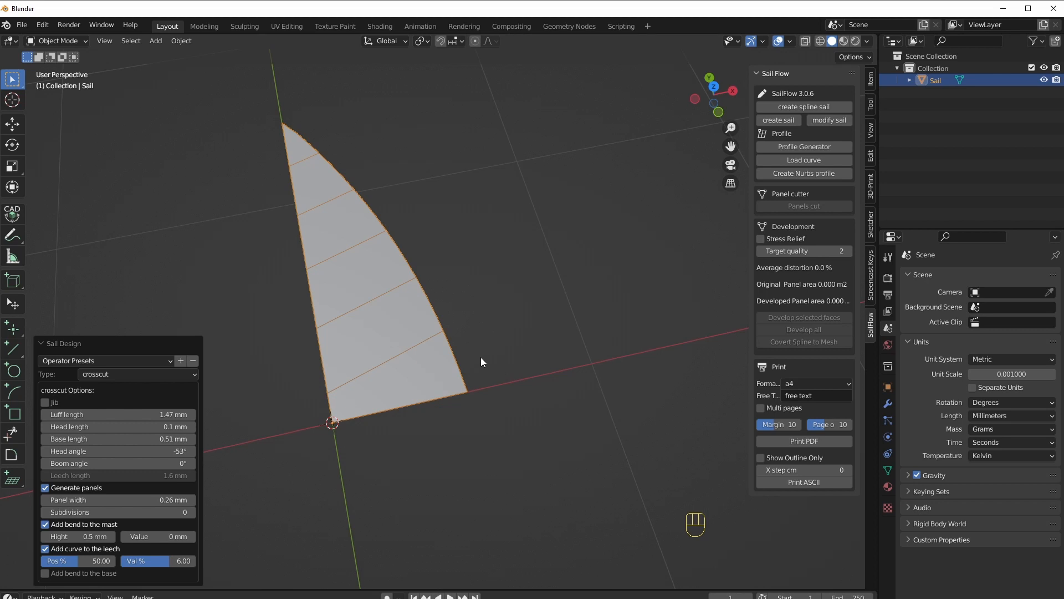
Step: Increase the sail mesh subdivisions to 3
{"action": "scroll", "coordinate": [425, 263], "scroll_direction": "up", "scroll_amount": 3}
{"action": "scroll", "coordinate": [424, 260], "scroll_direction": "down", "scroll_amount": 1}
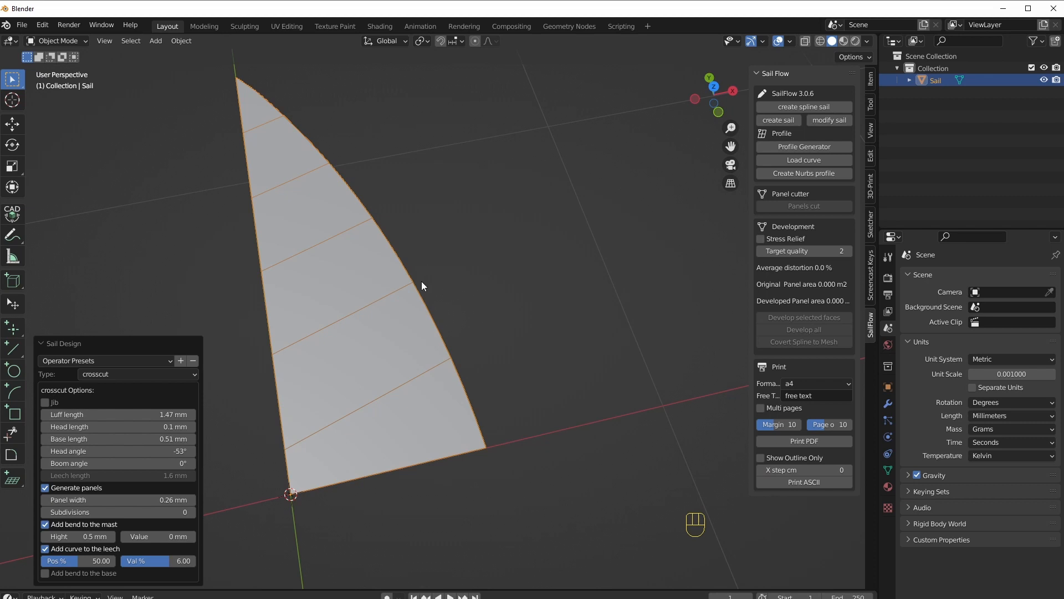
{"action": "mouse_move", "coordinate": [358, 426]}
{"action": "middle_mouse_down"}
{"action": "mouse_move", "coordinate": [374, 381]}
{"action": "mouse_move", "coordinate": [451, 334]}
{"action": "mouse_move", "coordinate": [508, 354]}
{"action": "mouse_move", "coordinate": [444, 400]}
{"action": "mouse_move", "coordinate": [294, 379]}
{"action": "mouse_move", "coordinate": [381, 378]}
{"action": "mouse_move", "coordinate": [377, 408]}
{"action": "mouse_move", "coordinate": [349, 426]}
{"action": "middle_mouse_up"}
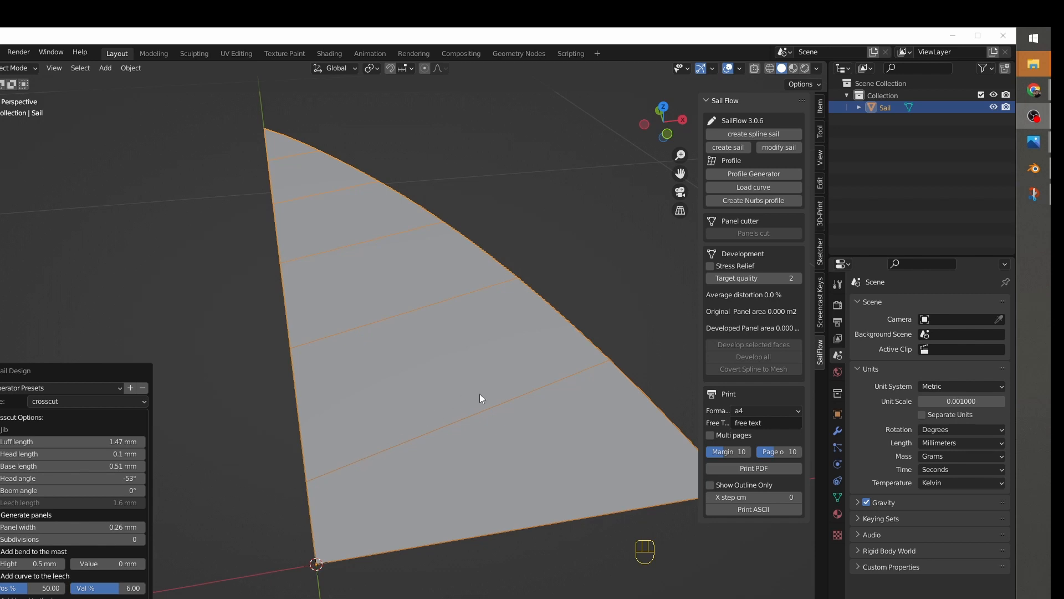
{"action": "left_click", "coordinate": [143, 539]}
{"action": "left_click", "coordinate": [142, 539]}
{"action": "left_click", "coordinate": [143, 539]}
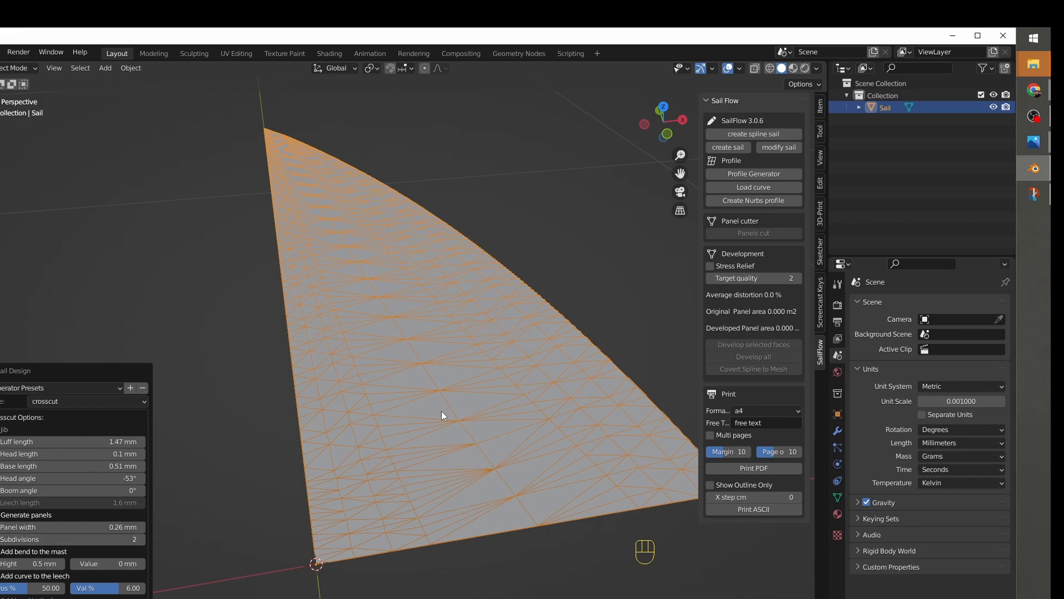
{"action": "left_click", "coordinate": [141, 540]}
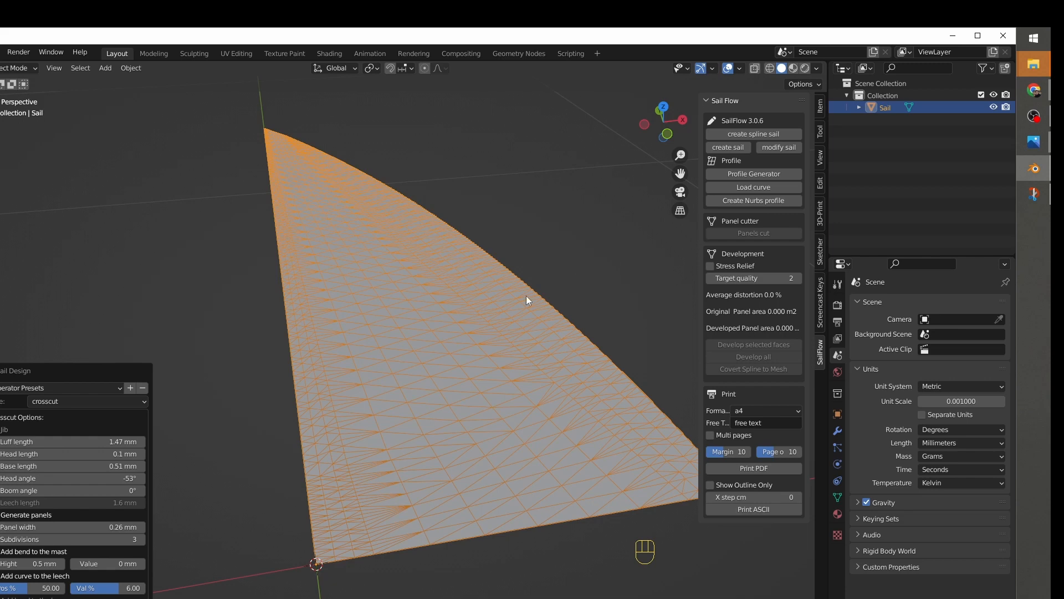
Step: Delete the sail and create it again with the same crosscut settings
{"action": "left_click", "coordinate": [459, 397]}
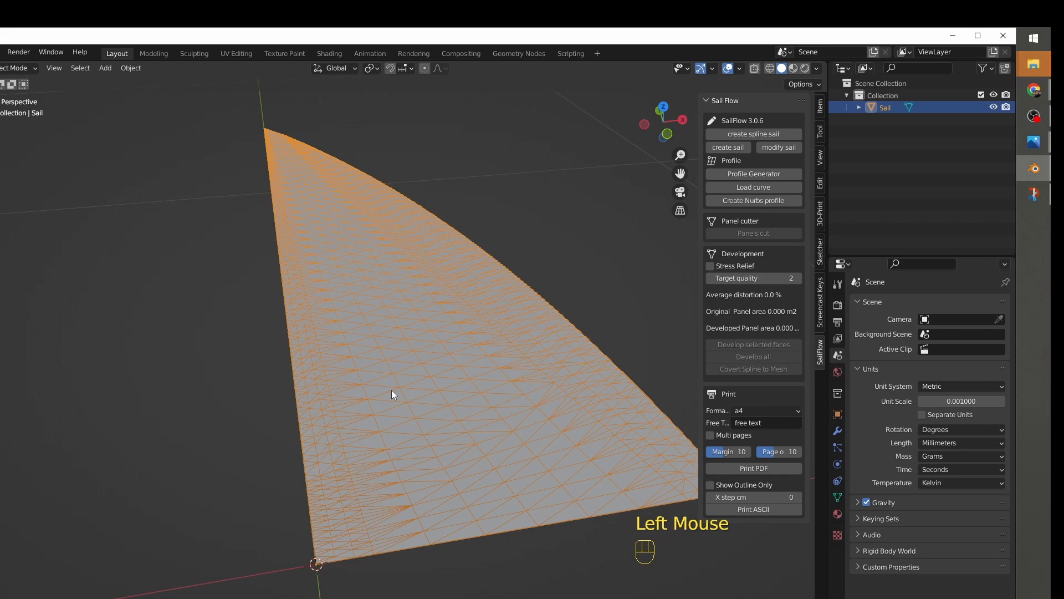
{"action": "key", "text": "Delete"}
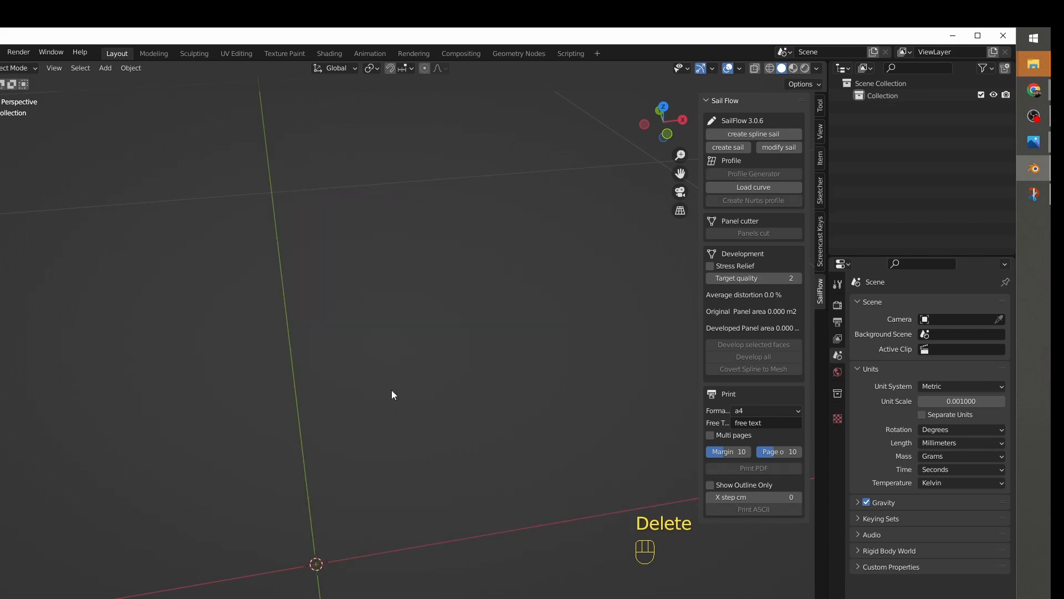
{"action": "left_click", "coordinate": [730, 148]}
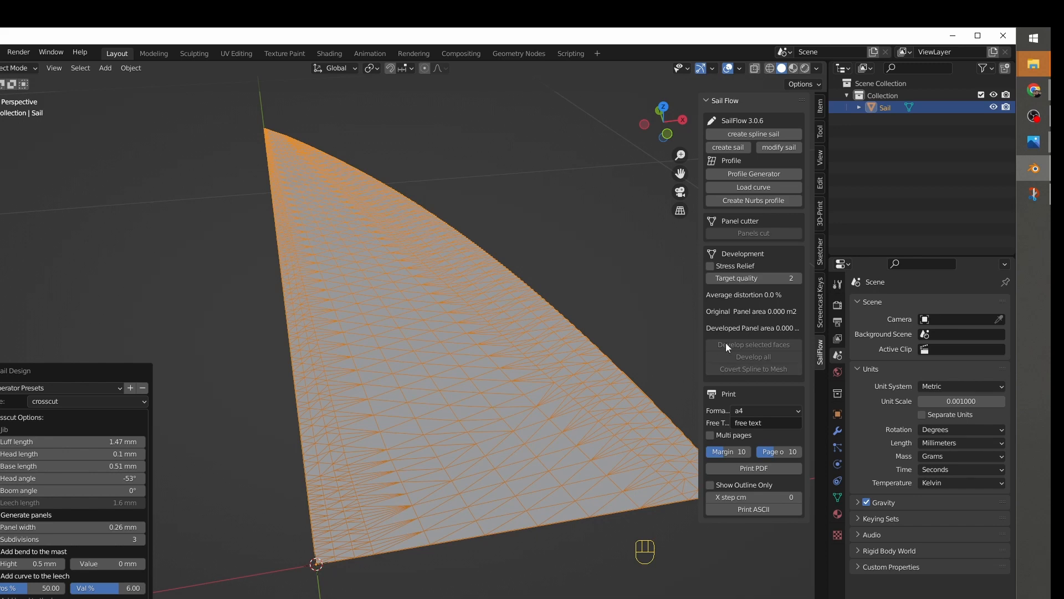
Step: Generate a Naca 4 profile on the sail with max camber 12, camber position 45 and open skirt 100
{"action": "left_click", "coordinate": [752, 175]}
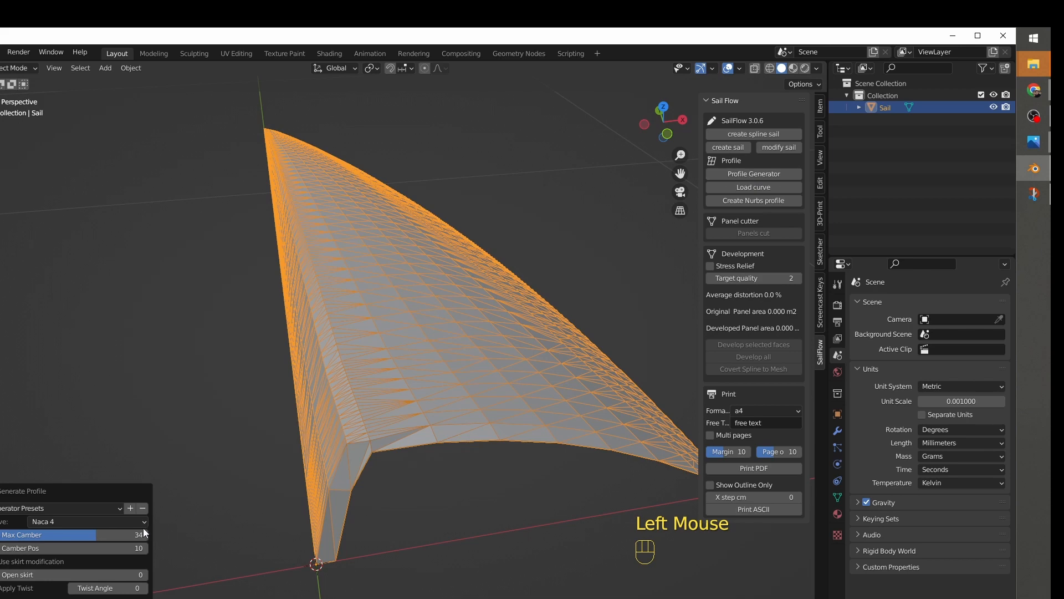
{"action": "left_click_drag", "start_coordinate": [96, 536], "coordinate": [116, 550]}
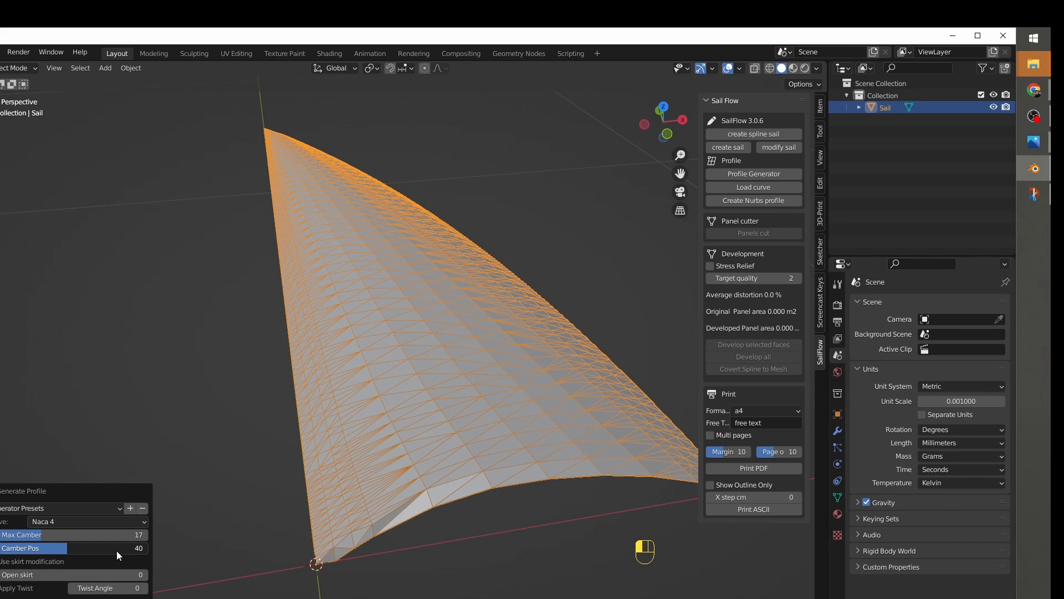
{"action": "left_click_drag", "start_coordinate": [117, 551], "coordinate": [130, 551]}
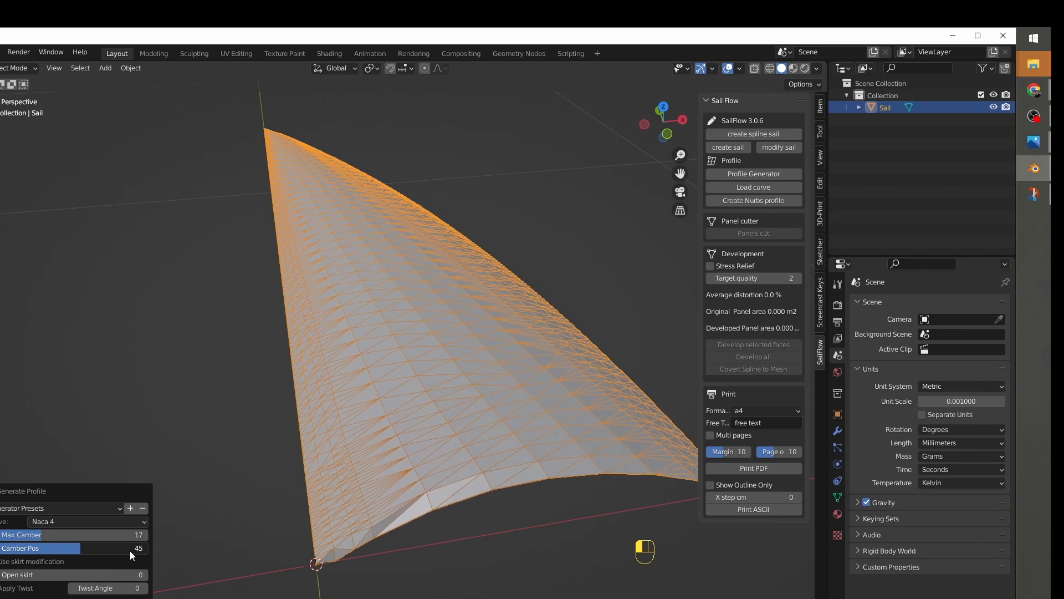
{"action": "mouse_move", "coordinate": [34, 532]}
{"action": "left_mouse_down"}
{"action": "mouse_move", "coordinate": [67, 538]}
{"action": "mouse_move", "coordinate": [20, 547]}
{"action": "mouse_move", "coordinate": [38, 541]}
{"action": "mouse_move", "coordinate": [26, 540]}
{"action": "left_mouse_up"}
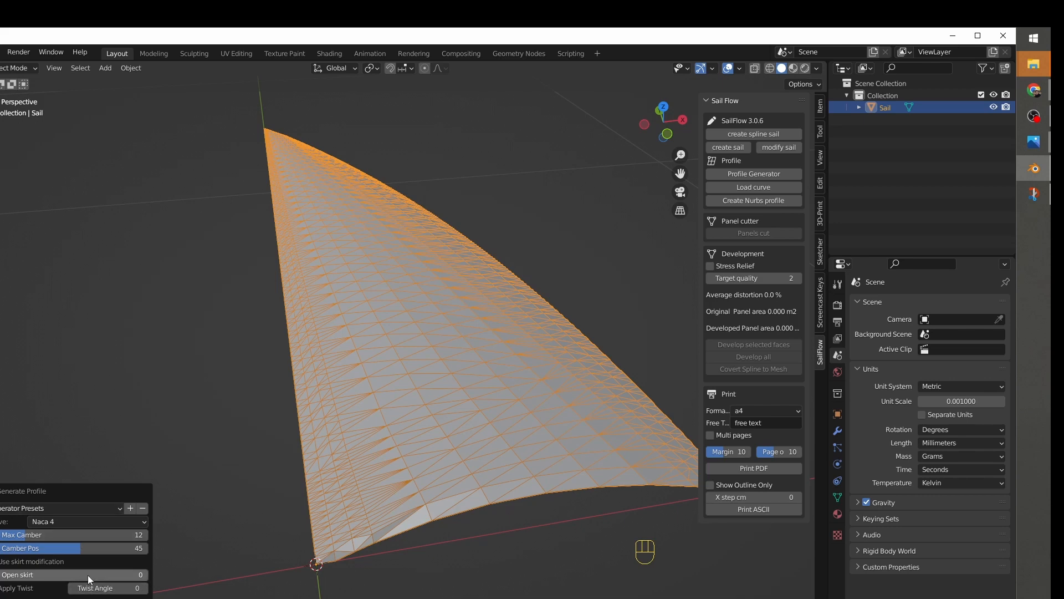
{"action": "left_click_drag", "start_coordinate": [35, 574], "coordinate": [307, 585]}
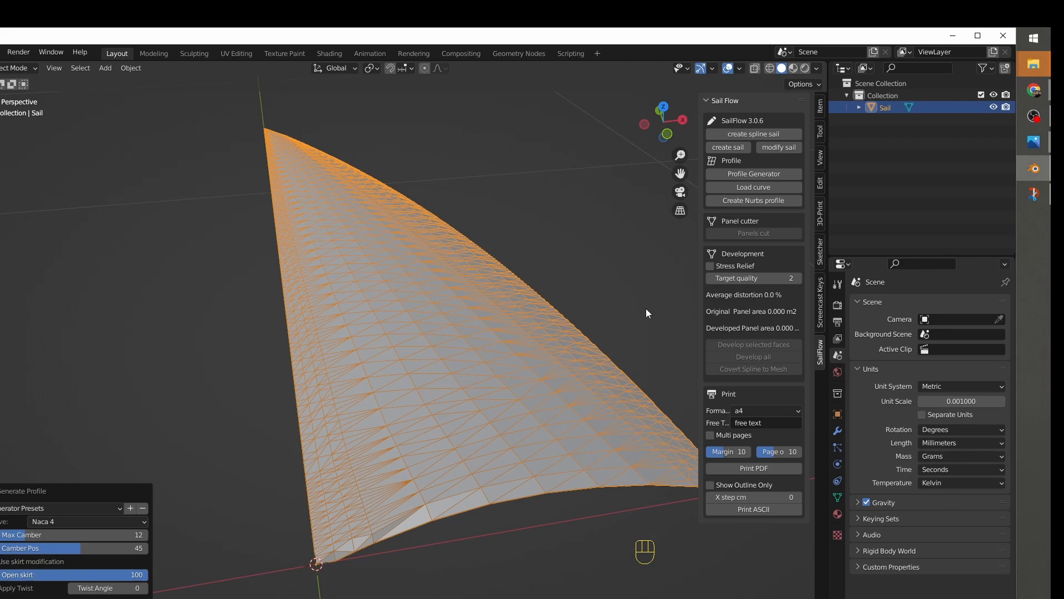
{"action": "middle_click_drag", "start_coordinate": [613, 330], "coordinate": [588, 332]}
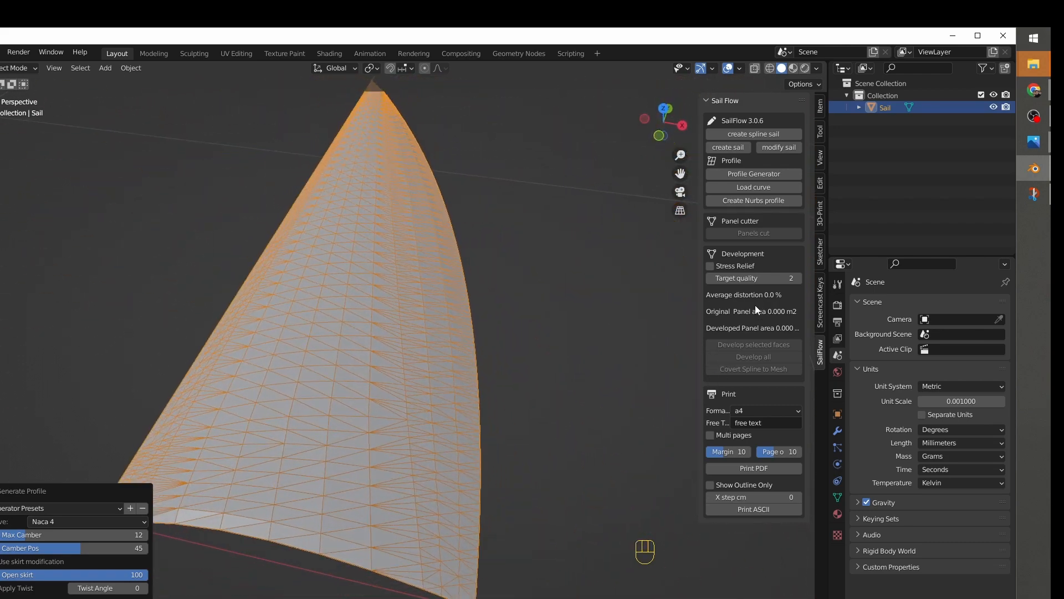
{"action": "middle_click_drag", "start_coordinate": [487, 294], "coordinate": [449, 376]}
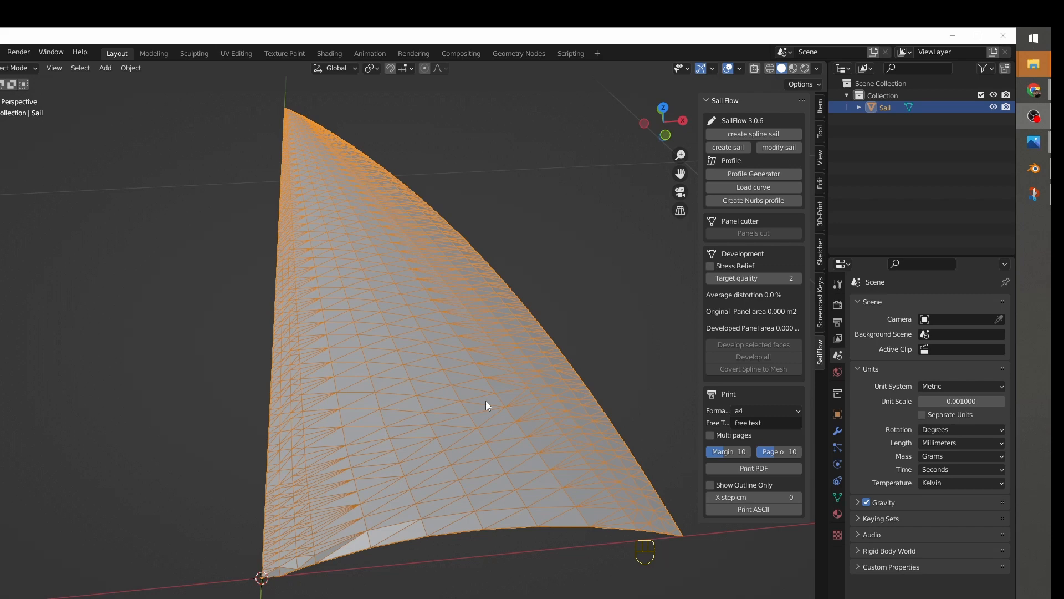
Step: Enter Edit Mode on the sail, set the development target quality to 4 and develop all panels
{"action": "left_click", "coordinate": [491, 293]}
{"action": "key", "text": "Tab"}
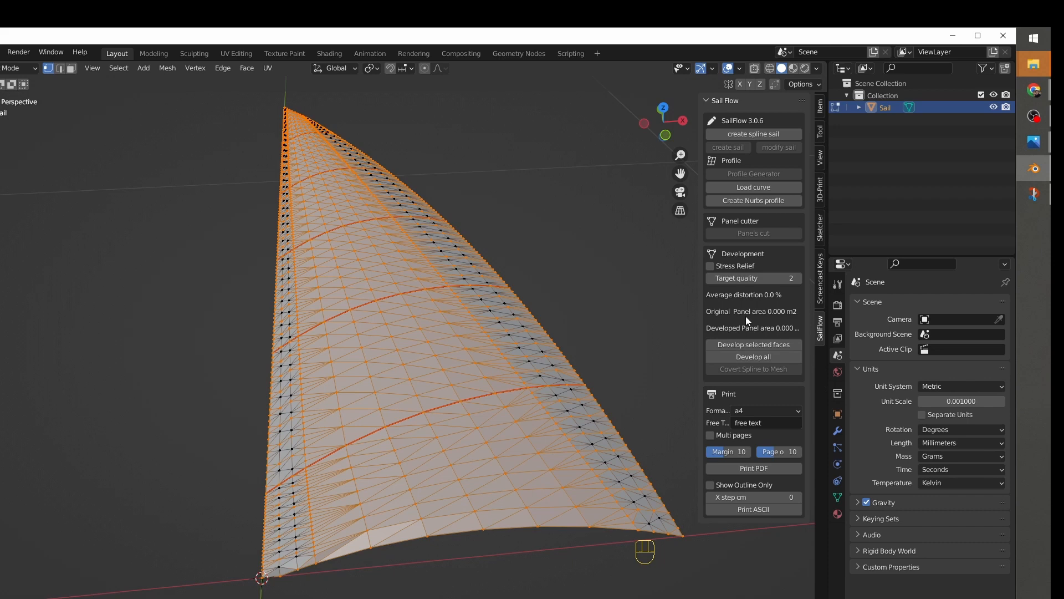
{"action": "left_click", "coordinate": [799, 278]}
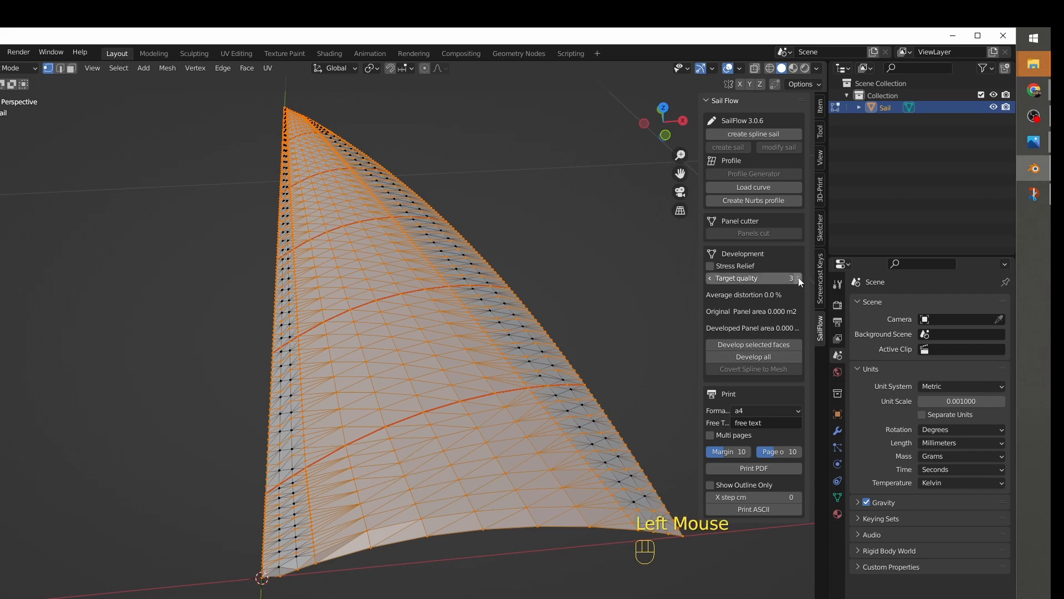
{"action": "left_click", "coordinate": [798, 278]}
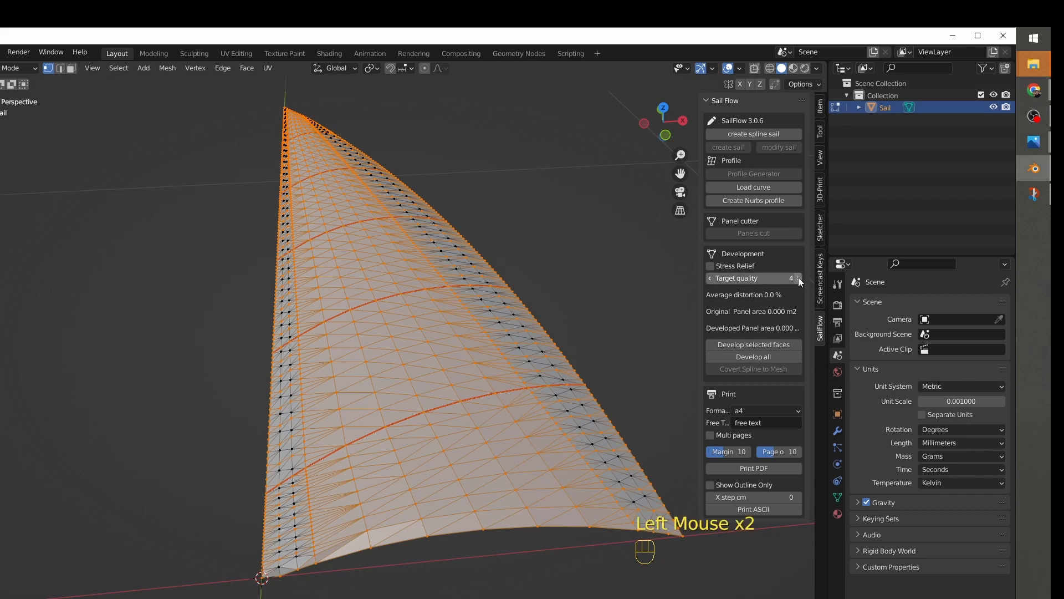
{"action": "left_click", "coordinate": [755, 358]}
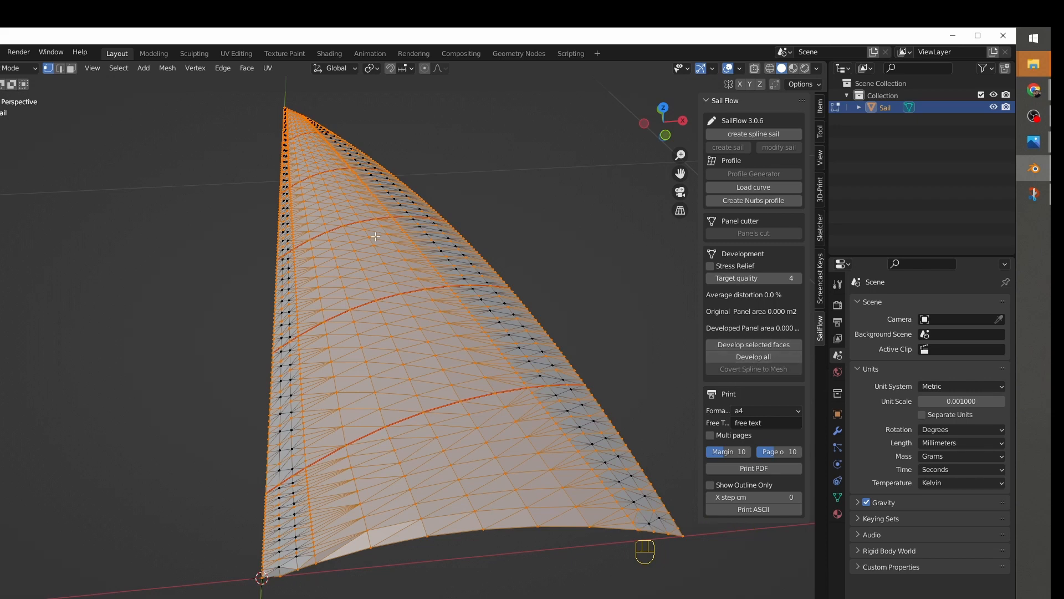
Step: Select the entire sail mesh and develop all of its panels into flat patterns
{"action": "left_click_drag", "start_coordinate": [221, 99], "coordinate": [693, 594]}
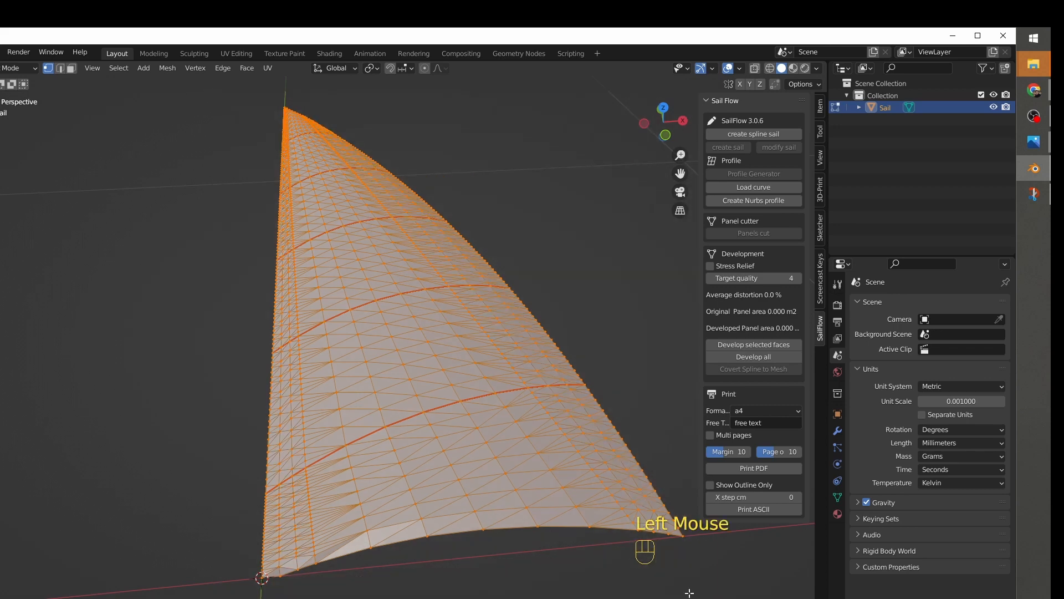
{"action": "key", "text": "a"}
{"action": "key", "text": "a"}
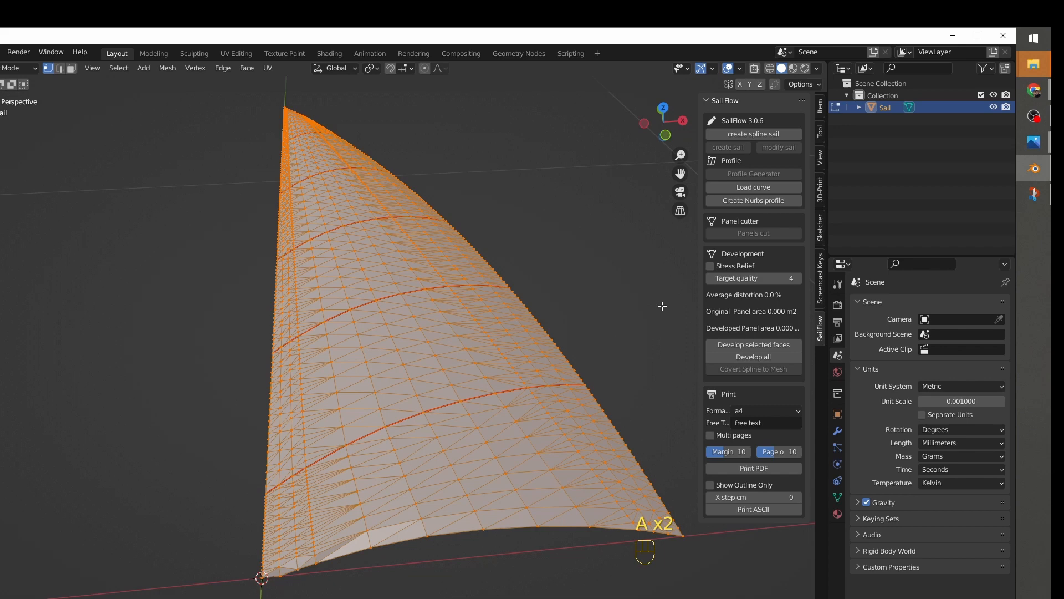
{"action": "left_click", "coordinate": [760, 359]}
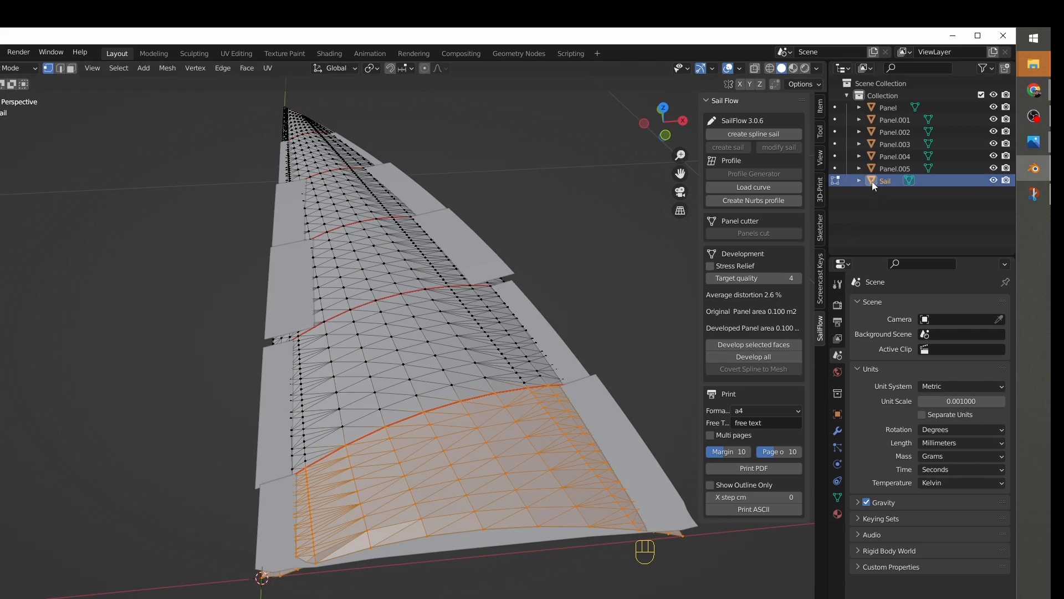
Step: Hide the Sail object so only the flat panels show, and return to Object Mode
{"action": "left_click", "coordinate": [993, 180]}
{"action": "middle_click_drag", "start_coordinate": [584, 317], "coordinate": [499, 310]}
{"action": "left_click", "coordinate": [403, 465]}
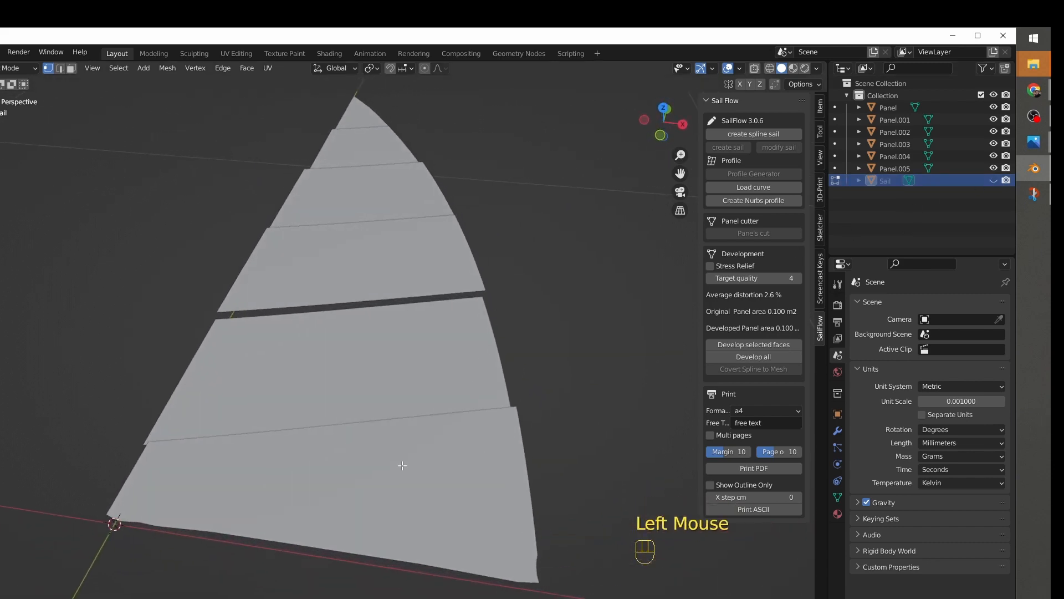
{"action": "key", "text": "Tab"}
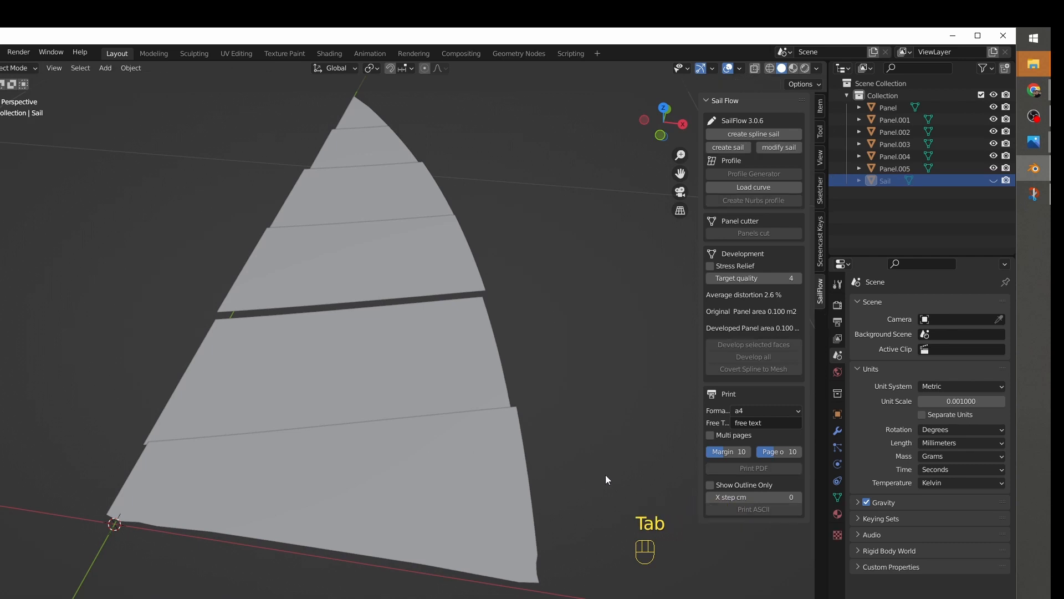
Step: Examine the flat panels one by one from the foot to the head of the sail, and clear the selection
{"action": "left_click", "coordinate": [411, 462]}
{"action": "left_click", "coordinate": [374, 373]}
{"action": "left_click", "coordinate": [368, 258]}
{"action": "left_click", "coordinate": [374, 192]}
{"action": "left_click", "coordinate": [363, 147]}
{"action": "left_click", "coordinate": [358, 106]}
{"action": "middle_click_drag", "start_coordinate": [358, 107], "coordinate": [492, 264]}
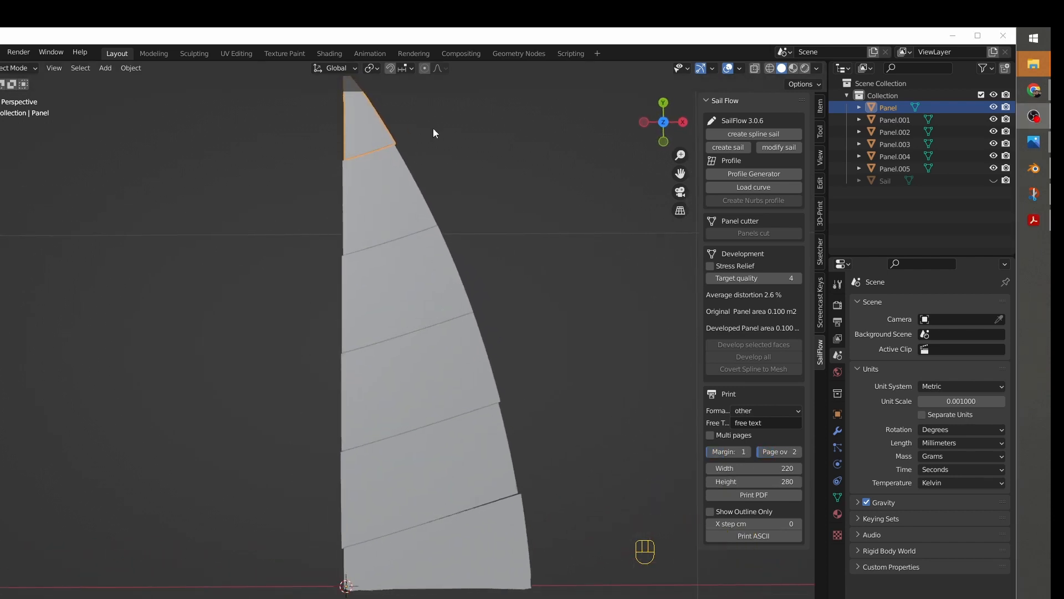
{"action": "left_click", "coordinate": [511, 213]}
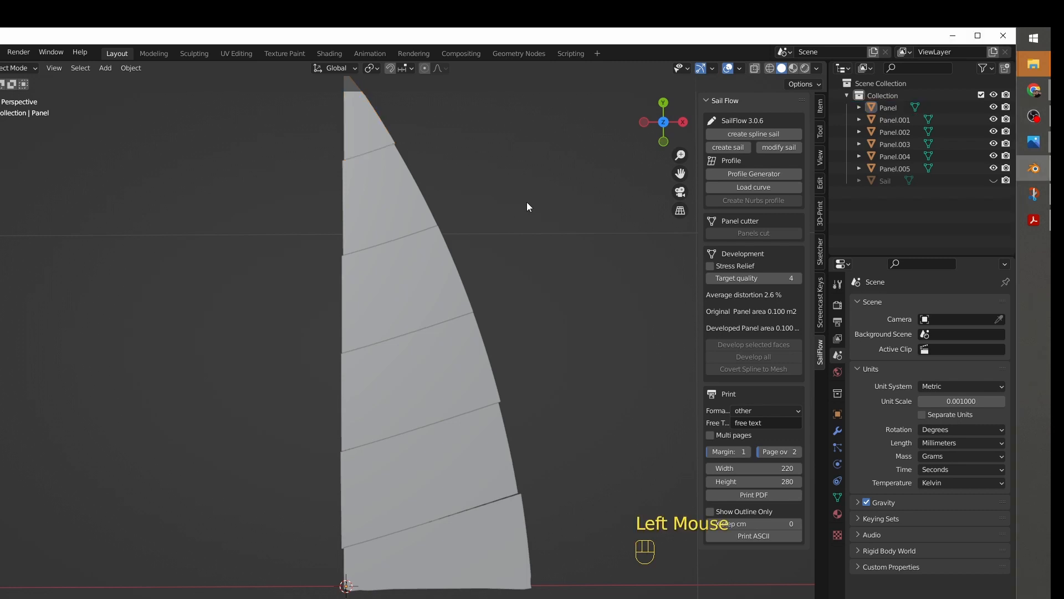
Step: Select the topmost panel and check the US Letter paper size in centimetres in Chrome before returning to Blender
{"action": "left_click", "coordinate": [370, 120]}
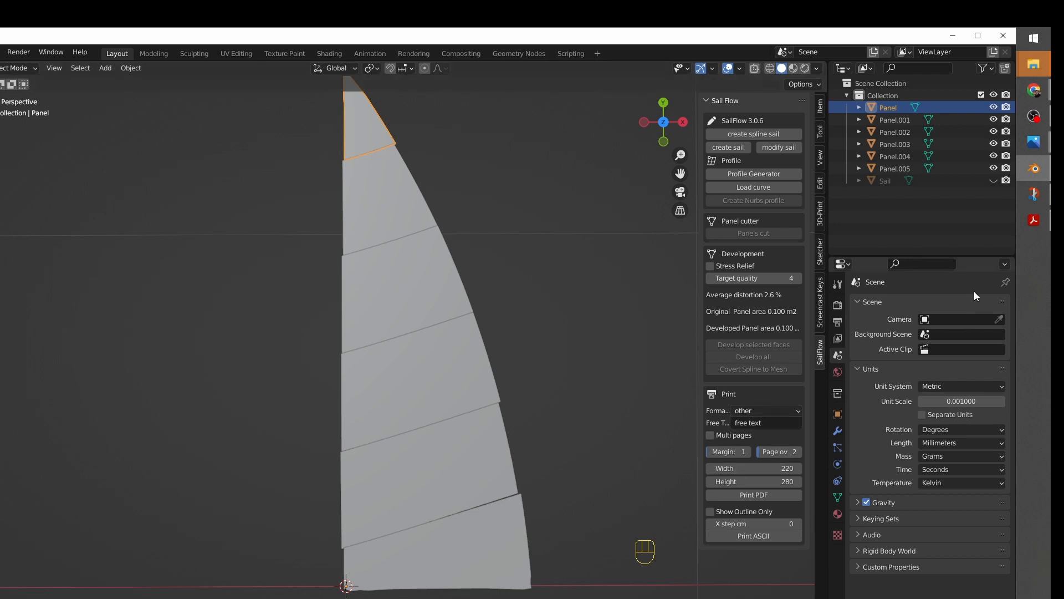
{"action": "left_click", "coordinate": [1033, 93]}
{"action": "left_click", "coordinate": [956, 69]}
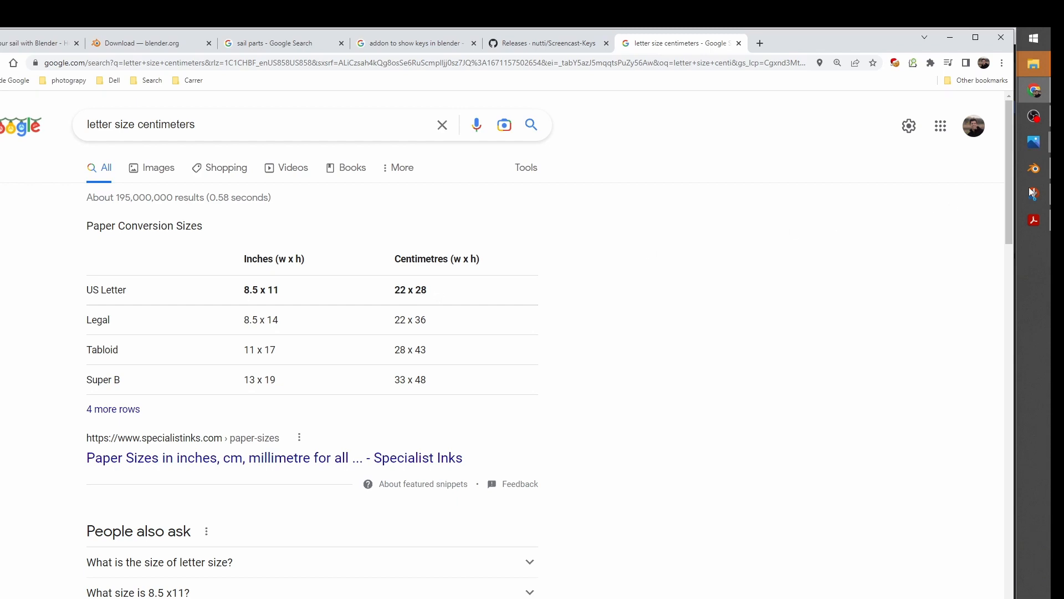
{"action": "left_click", "coordinate": [1033, 168]}
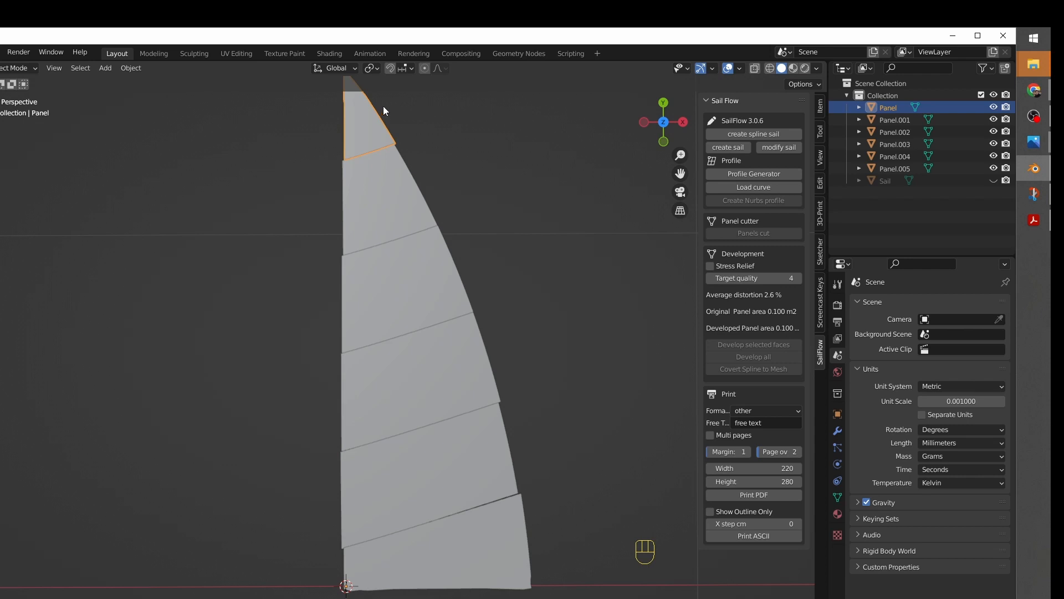
Step: Export the topmost panel's pattern to the test folder as panel1.pdf
{"action": "left_click", "coordinate": [760, 495]}
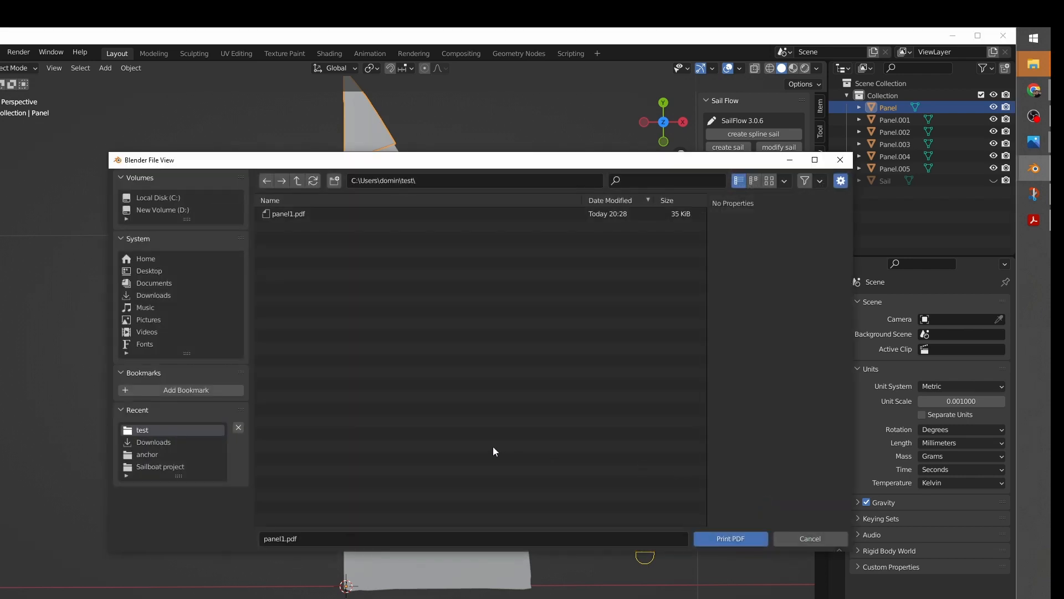
{"action": "left_click", "coordinate": [273, 536]}
{"action": "left_click", "coordinate": [268, 541]}
{"action": "left_click", "coordinate": [288, 540]}
{"action": "left_click_drag", "start_coordinate": [297, 538], "coordinate": [237, 543]}
{"action": "left_click", "coordinate": [725, 539]}
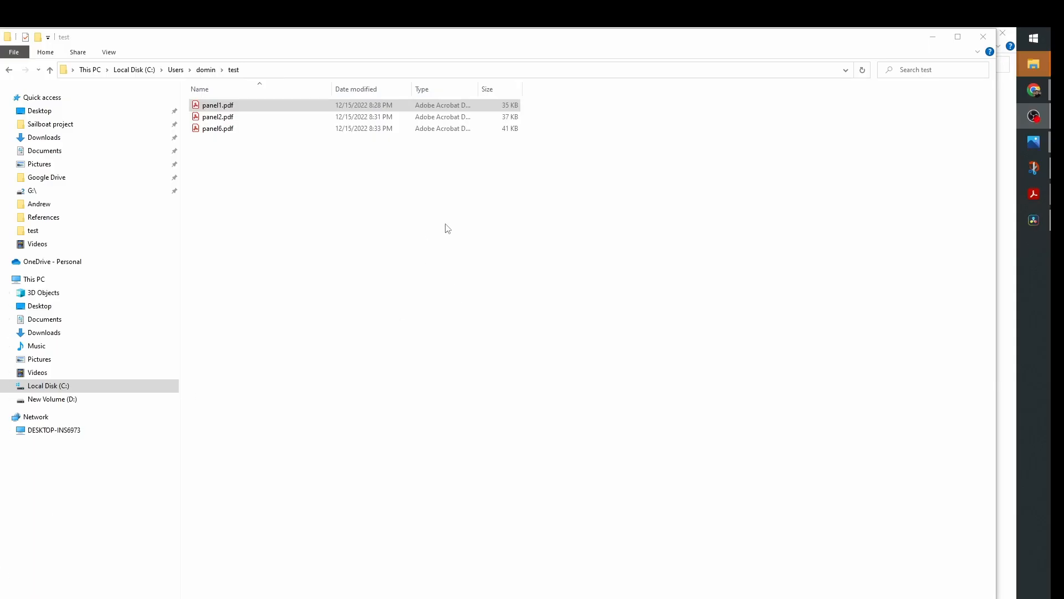
Step: Open panel1.pdf from the test folder in Acrobat Reader and examine the panel outline from top to bottom
{"action": "left_click", "coordinate": [281, 108]}
{"action": "double_click", "coordinate": [272, 109]}
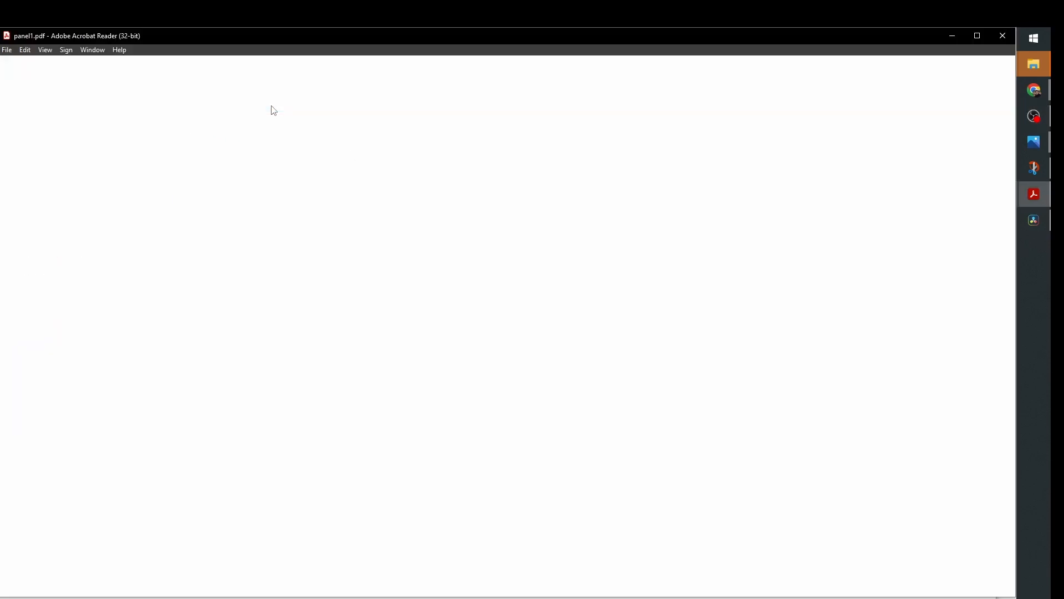
{"action": "scroll", "coordinate": [511, 250], "scroll_direction": "down", "scroll_amount": 10}
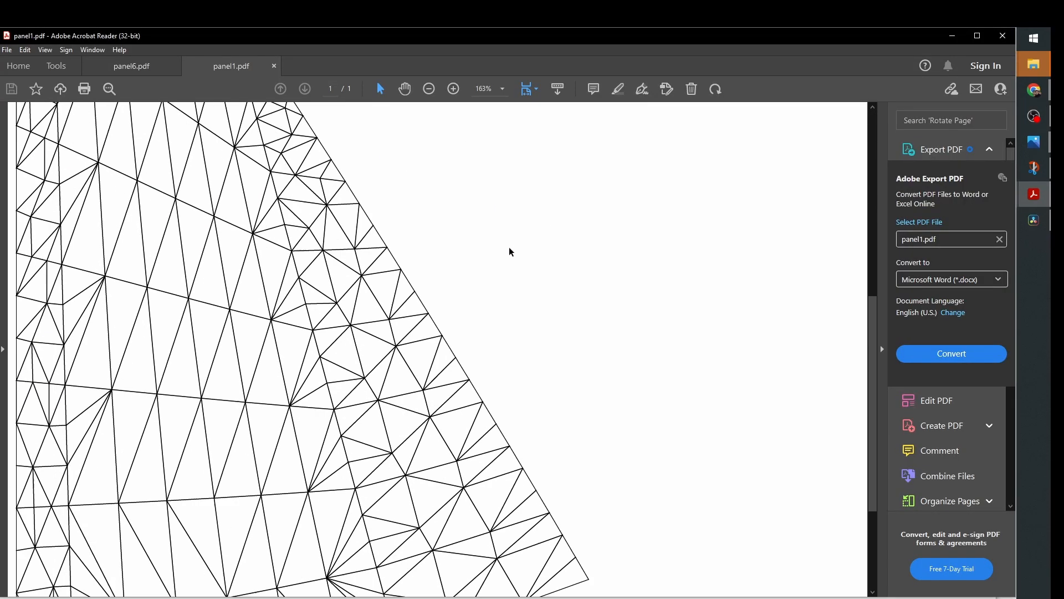
{"action": "scroll", "coordinate": [511, 250], "scroll_direction": "up", "scroll_amount": 10}
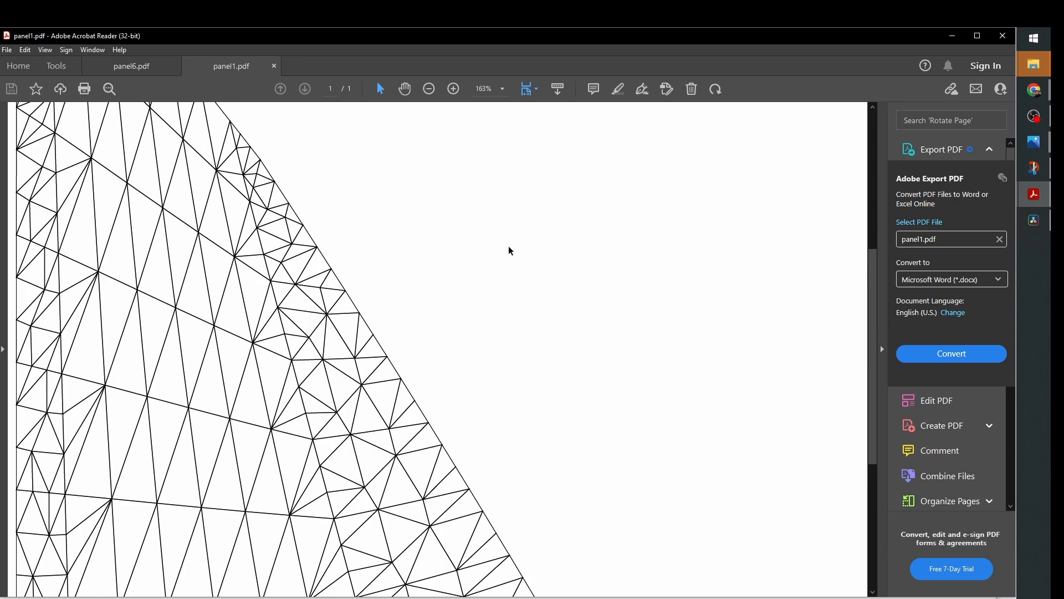
{"action": "scroll", "coordinate": [511, 251], "scroll_direction": "up", "scroll_amount": 2}
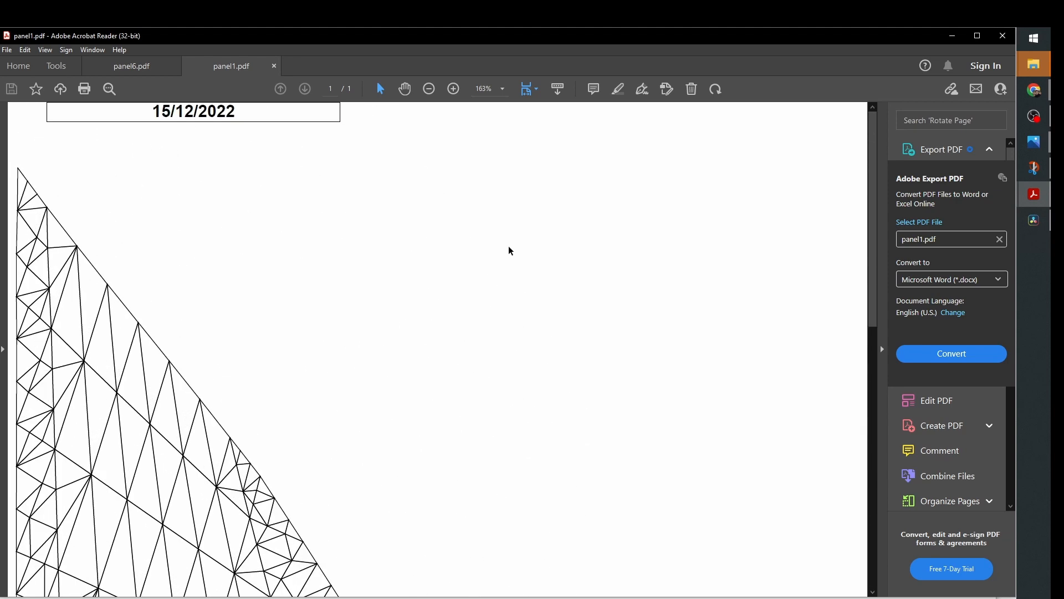
{"action": "scroll", "coordinate": [510, 250], "scroll_direction": "down", "scroll_amount": 3}
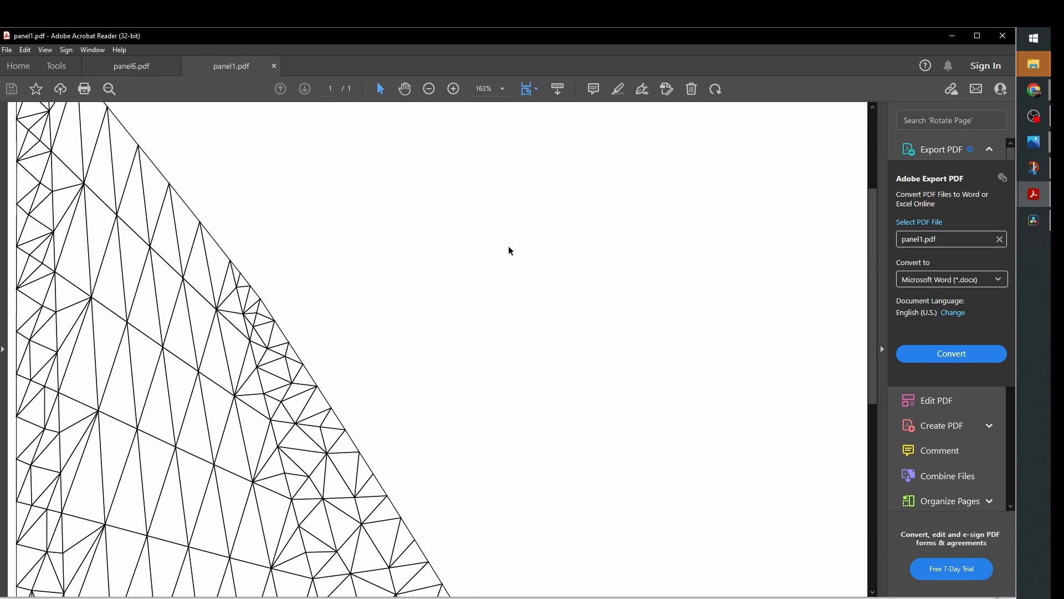
{"action": "scroll", "coordinate": [510, 251], "scroll_direction": "down", "scroll_amount": 10}
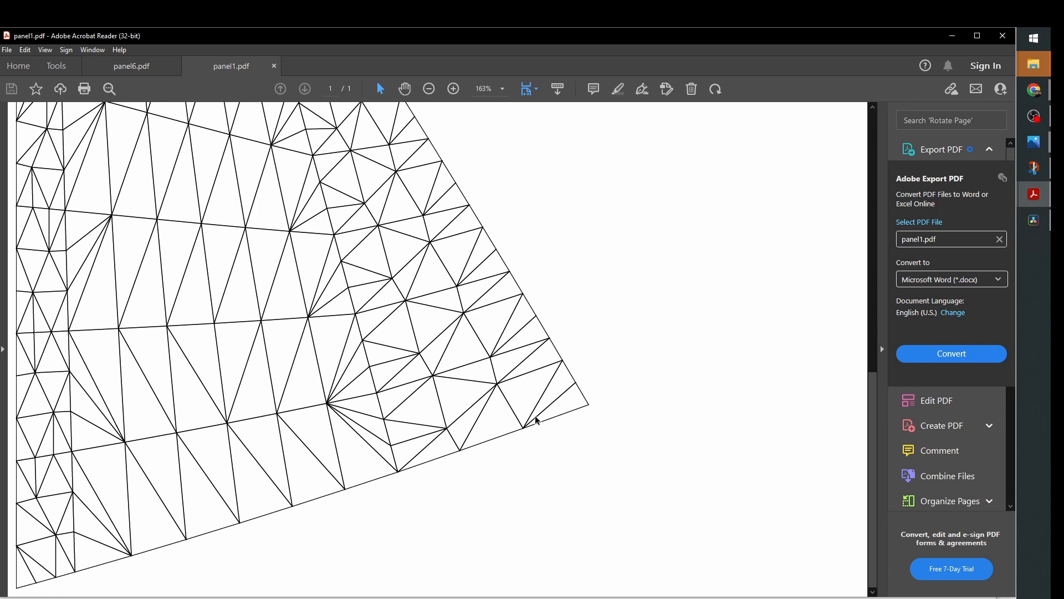
{"action": "scroll", "coordinate": [536, 421], "scroll_direction": "up", "scroll_amount": 10}
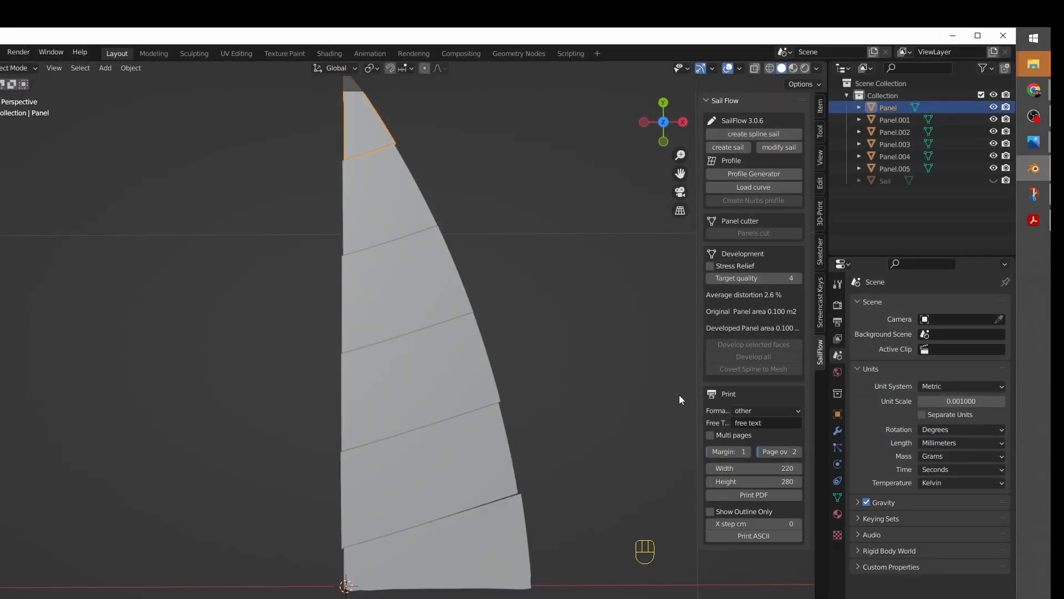
Step: Select the lowest panel, Panel.005, and enable multi-page printing
{"action": "left_click", "coordinate": [401, 265]}
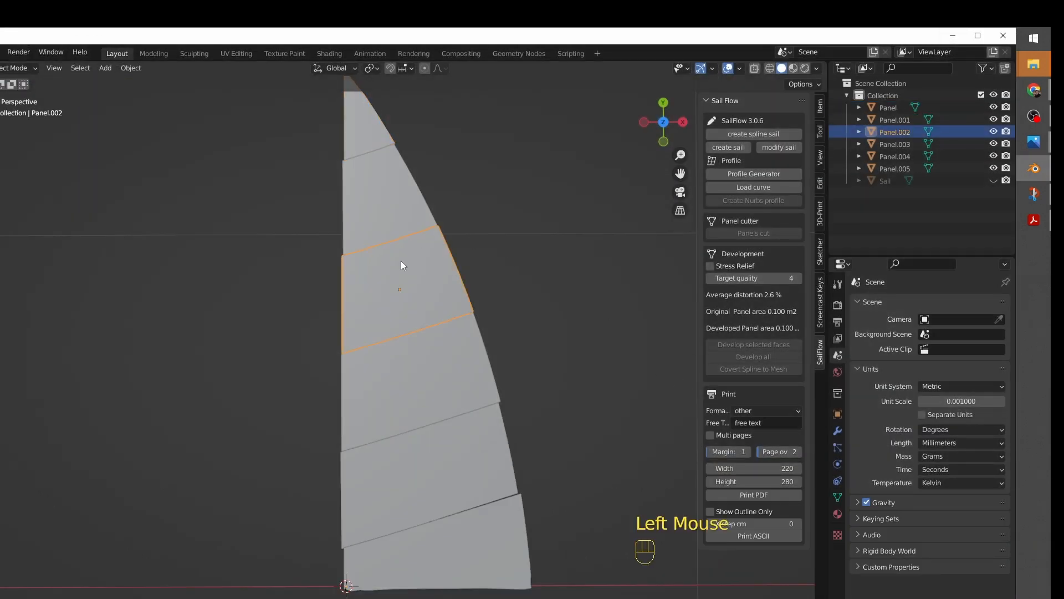
{"action": "left_click", "coordinate": [440, 454]}
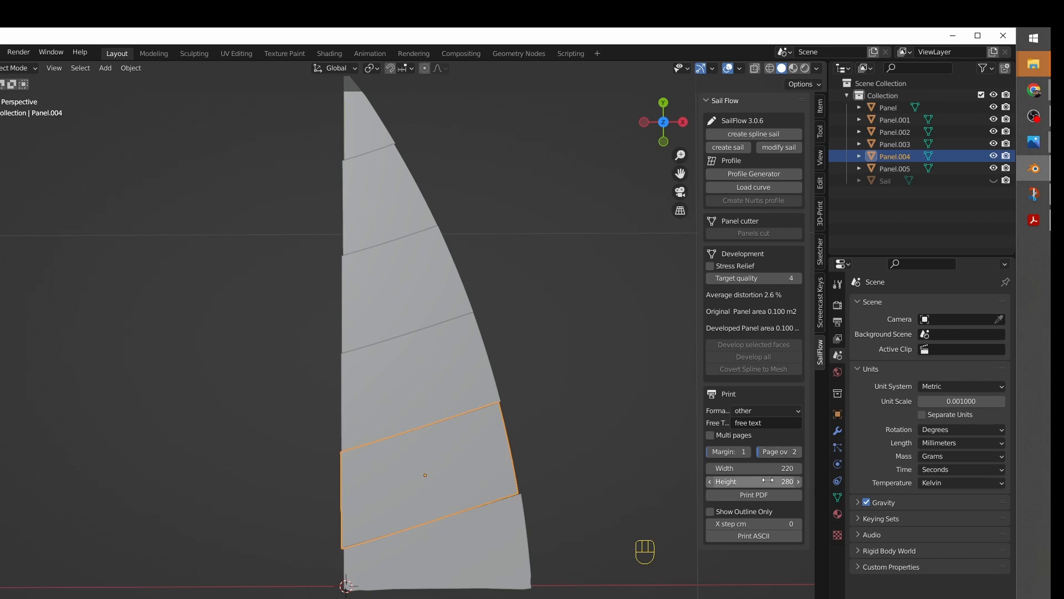
{"action": "left_click", "coordinate": [460, 552]}
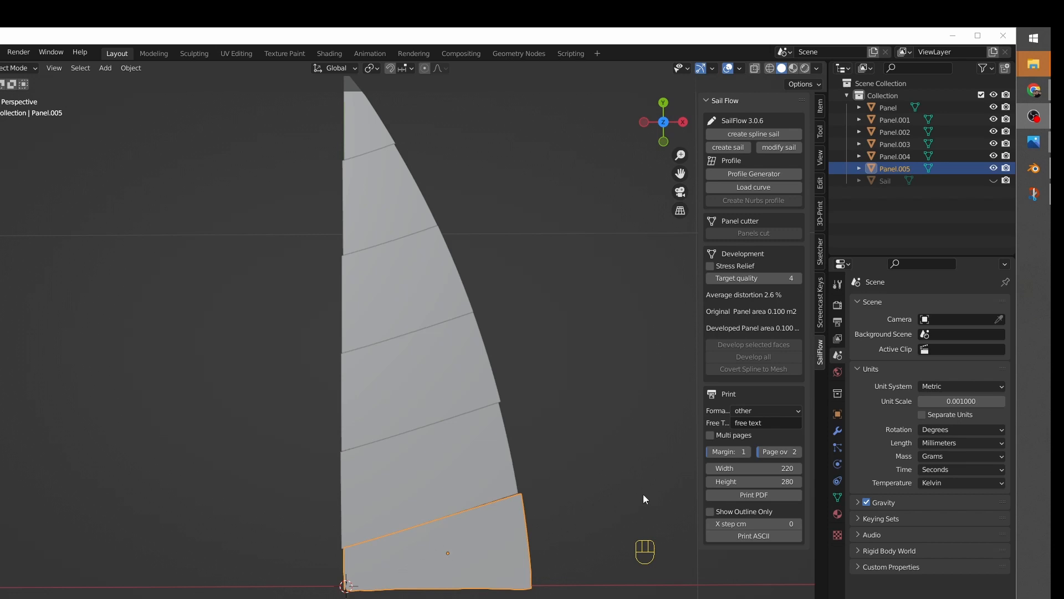
{"action": "left_click", "coordinate": [710, 436]}
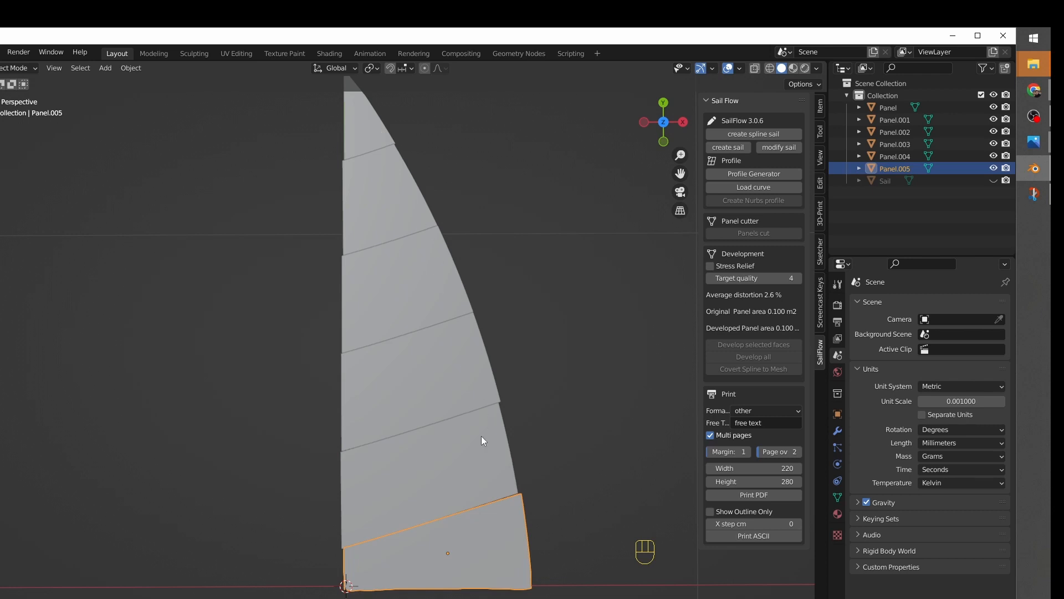
Step: Export the lowest panel's pattern as a multi-page PDF named panel6.pdf
{"action": "left_click", "coordinate": [756, 495]}
{"action": "left_click", "coordinate": [299, 540]}
{"action": "key", "text": "Right"}
{"action": "key", "text": "BackSpace"}
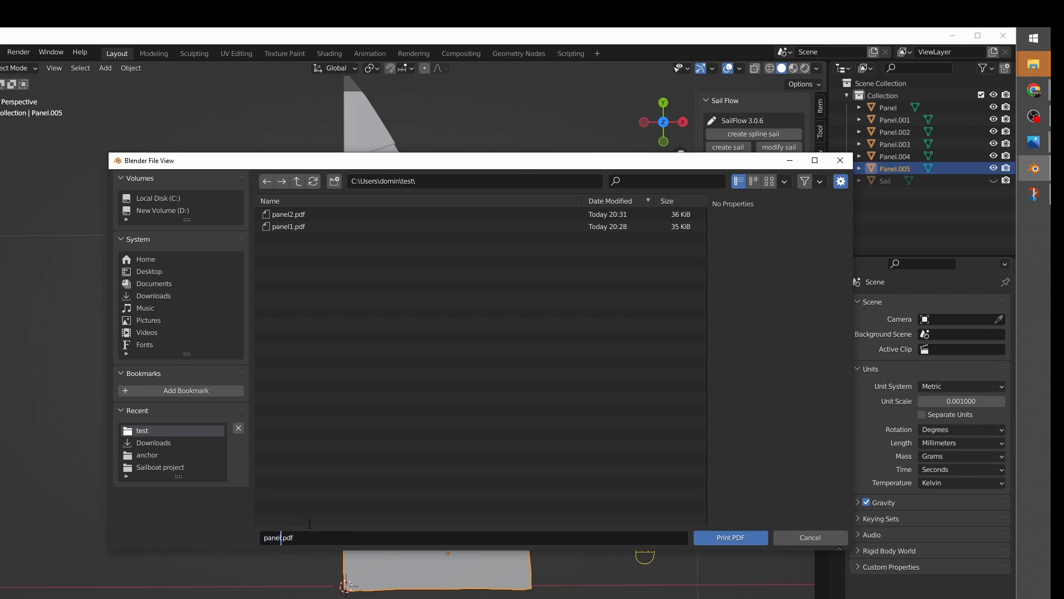
{"action": "type", "text": "6"}
{"action": "left_click", "coordinate": [740, 537]}
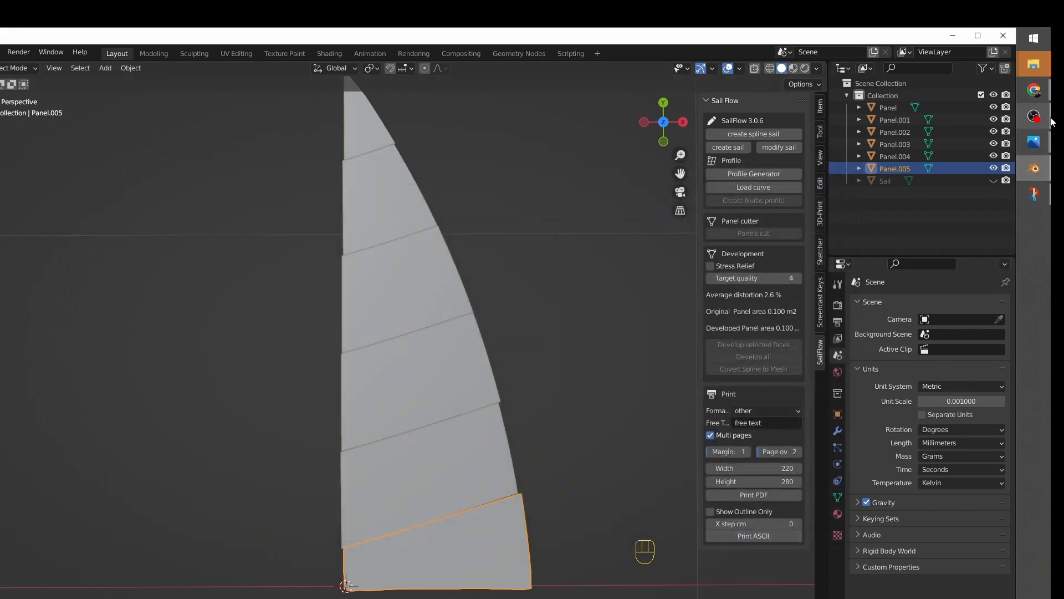
Step: Open panel6.pdf from the test folder in Acrobat Reader, view its first page and collapse the tools pane
{"action": "mouse_move", "coordinate": [1034, 63]}
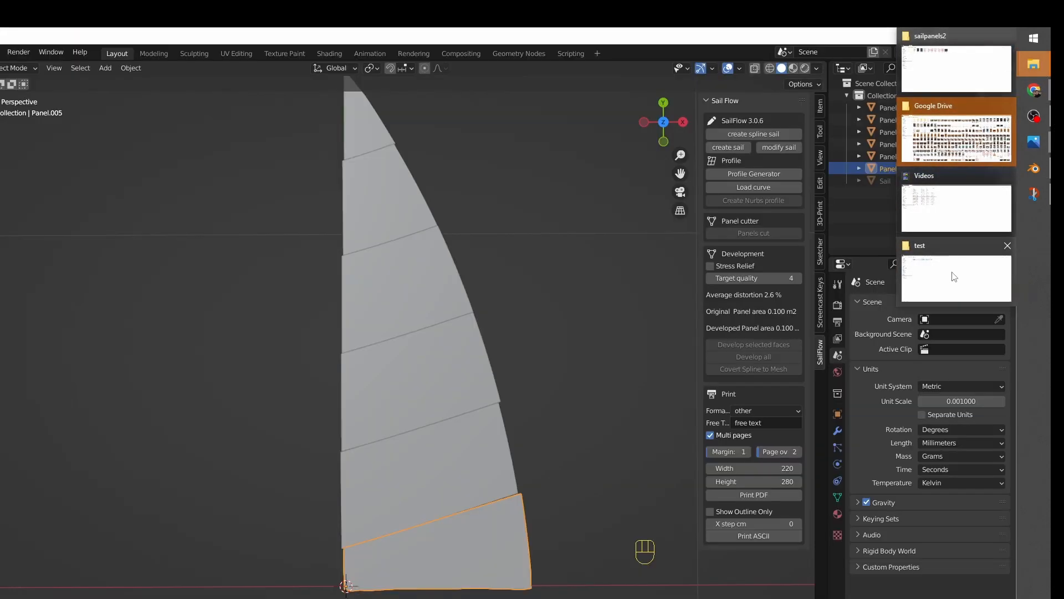
{"action": "left_click", "coordinate": [951, 276]}
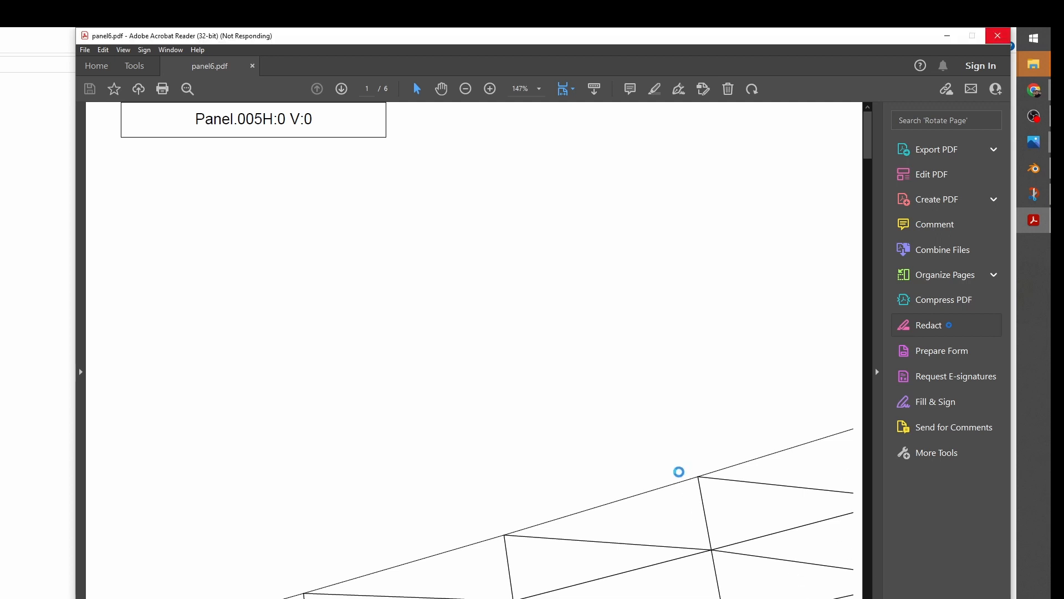
{"action": "scroll", "coordinate": [680, 472], "scroll_direction": "down", "scroll_amount": 5}
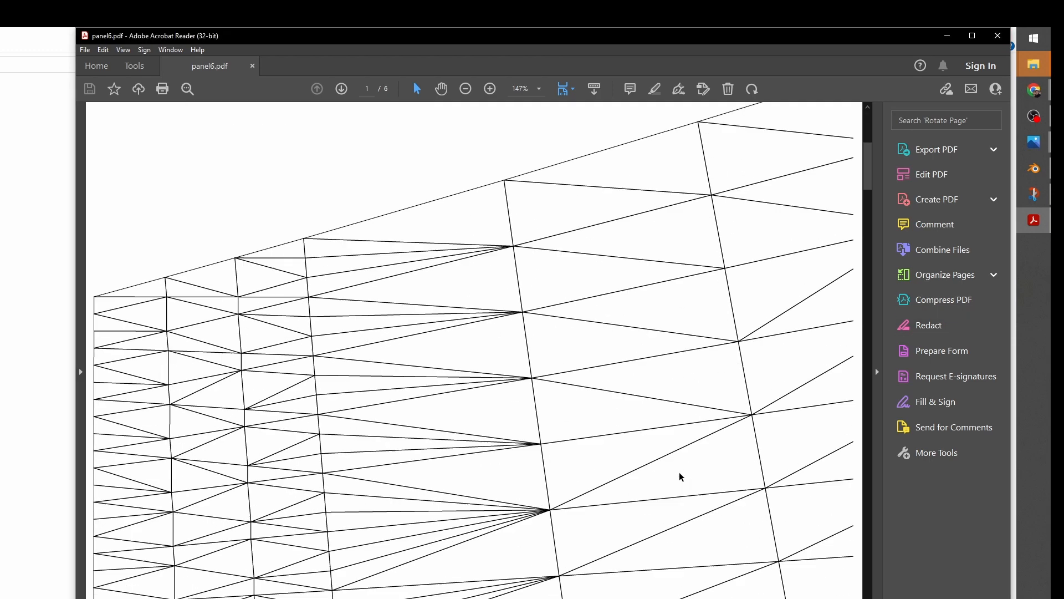
{"action": "scroll", "coordinate": [679, 474], "scroll_direction": "down", "scroll_amount": 2}
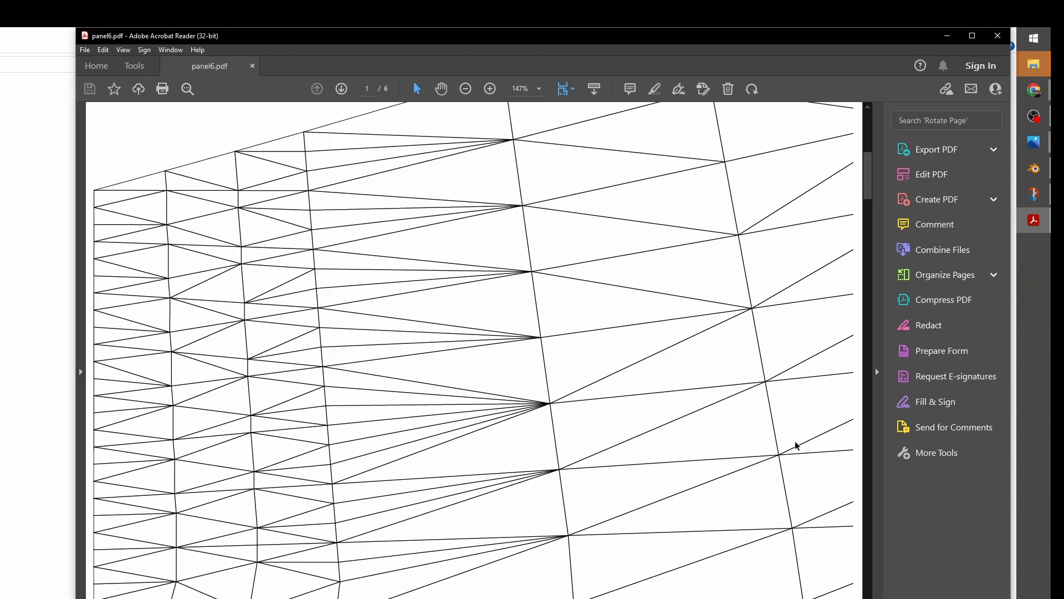
{"action": "left_click", "coordinate": [877, 372]}
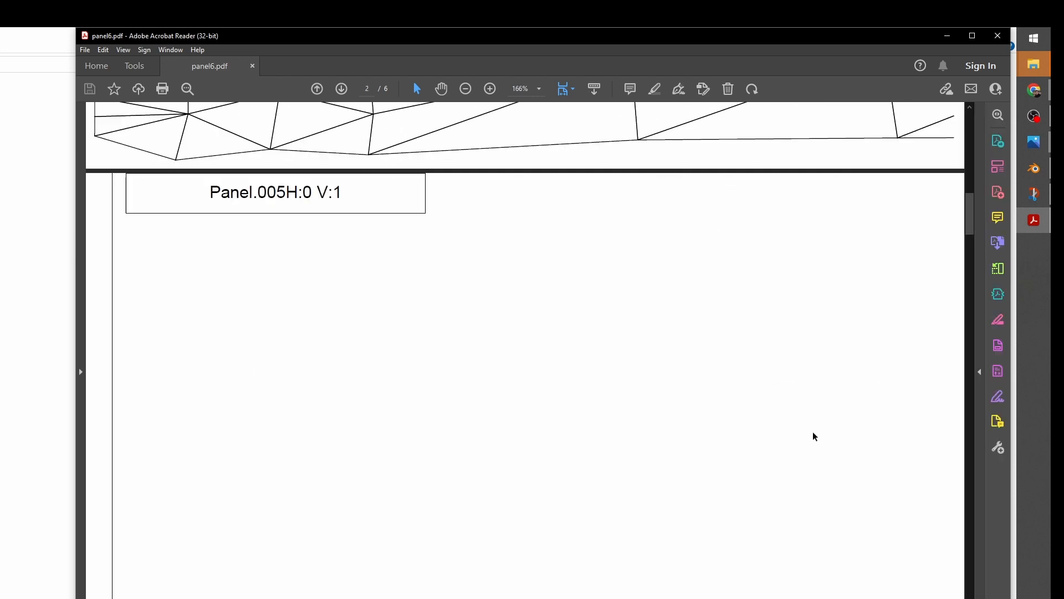
Step: Examine how the lowest panel's pattern is split across the PDF pages, with the page zoom reduced to 75%
{"action": "scroll", "coordinate": [813, 434], "scroll_direction": "up", "scroll_amount": 10}
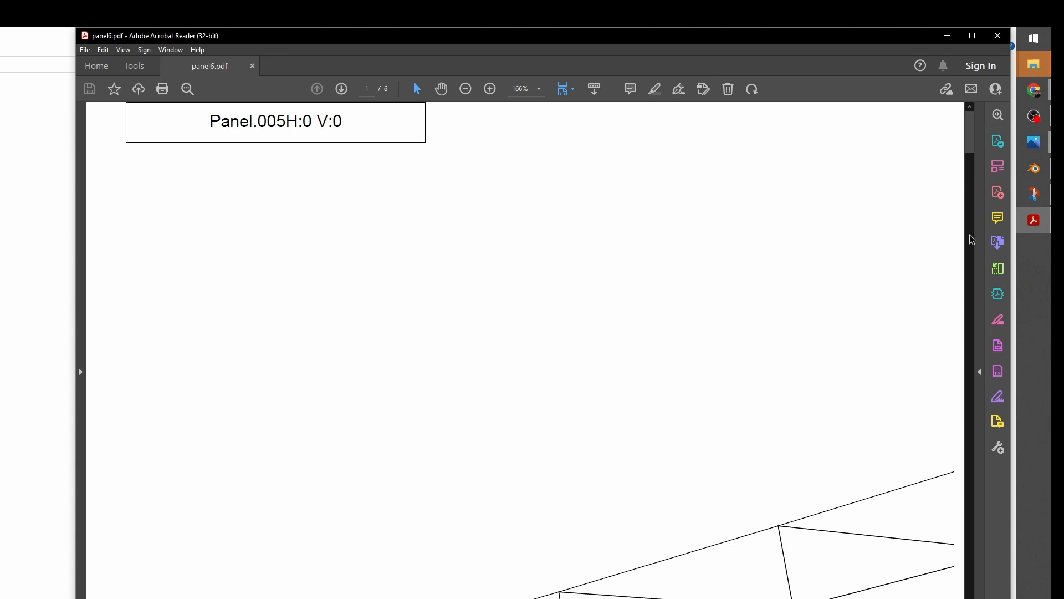
{"action": "scroll", "coordinate": [957, 418], "scroll_direction": "down", "scroll_amount": 10}
{"action": "scroll", "coordinate": [957, 418], "scroll_direction": "down", "scroll_amount": 10}
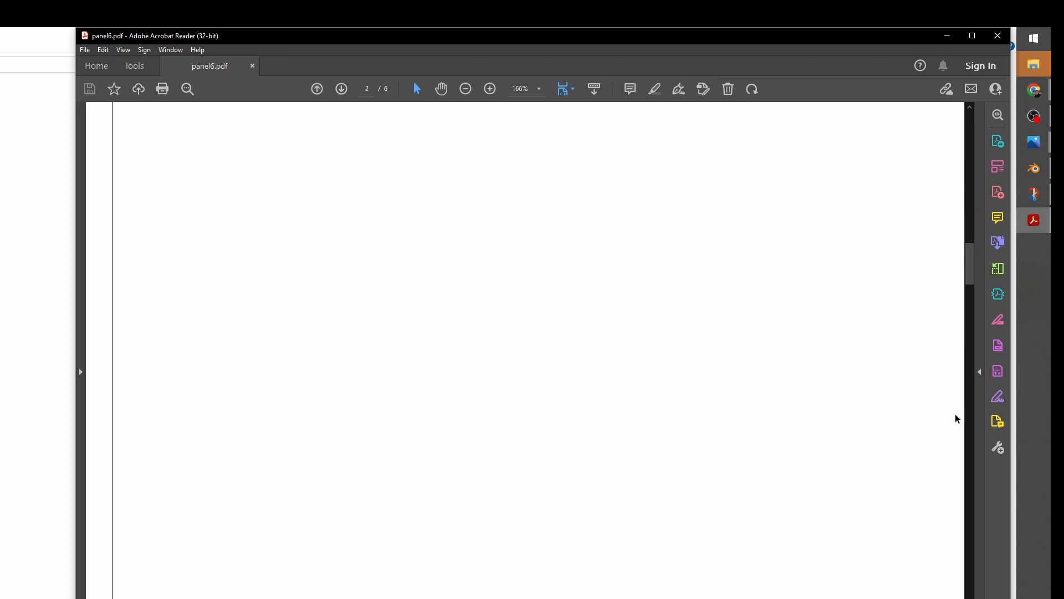
{"action": "scroll", "coordinate": [957, 417], "scroll_direction": "down", "scroll_amount": 4, "text": "ctrl"}
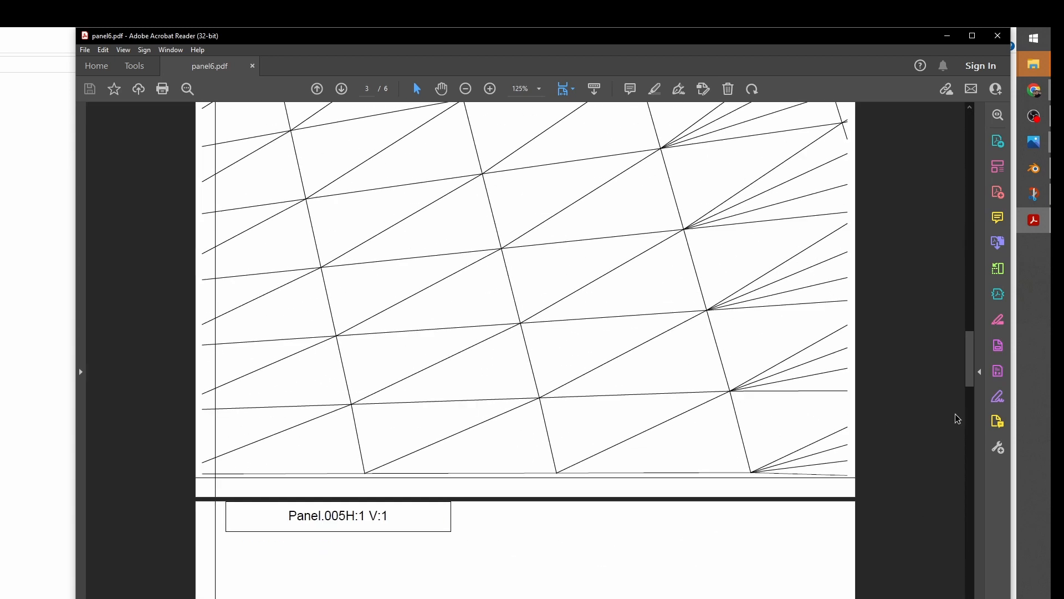
{"action": "scroll", "coordinate": [957, 418], "scroll_direction": "down", "scroll_amount": 5}
{"action": "scroll", "coordinate": [957, 418], "scroll_direction": "down", "scroll_amount": 10}
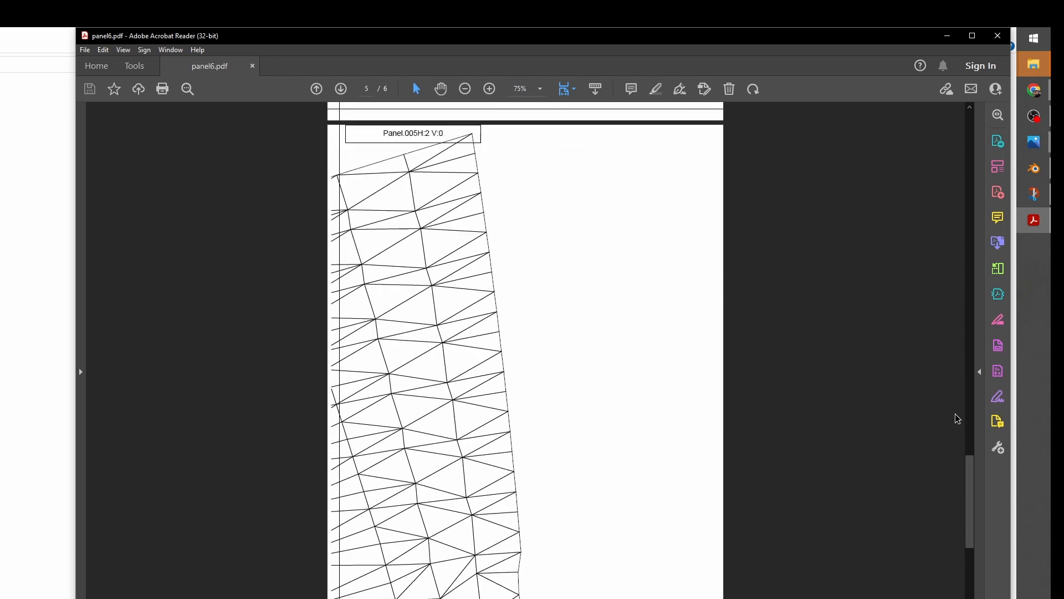
{"action": "scroll", "coordinate": [958, 418], "scroll_direction": "up", "scroll_amount": 20}
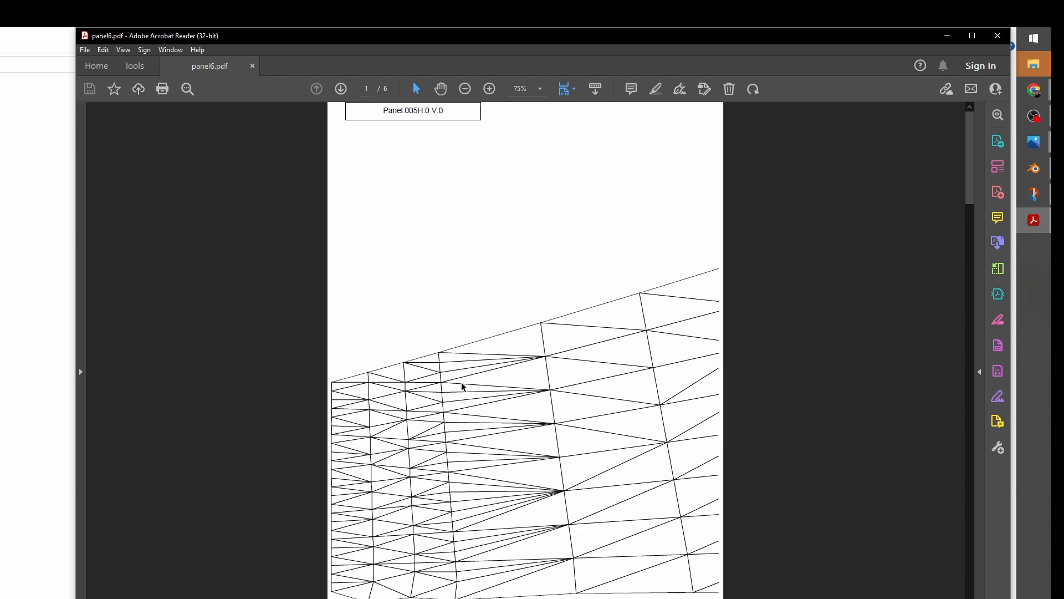
Step: Check the page labels and alignment margins on the middle pages of the lowest panel's PDF
{"action": "scroll", "coordinate": [702, 410], "scroll_direction": "down", "scroll_amount": 5}
{"action": "scroll", "coordinate": [704, 410], "scroll_direction": "down", "scroll_amount": 6}
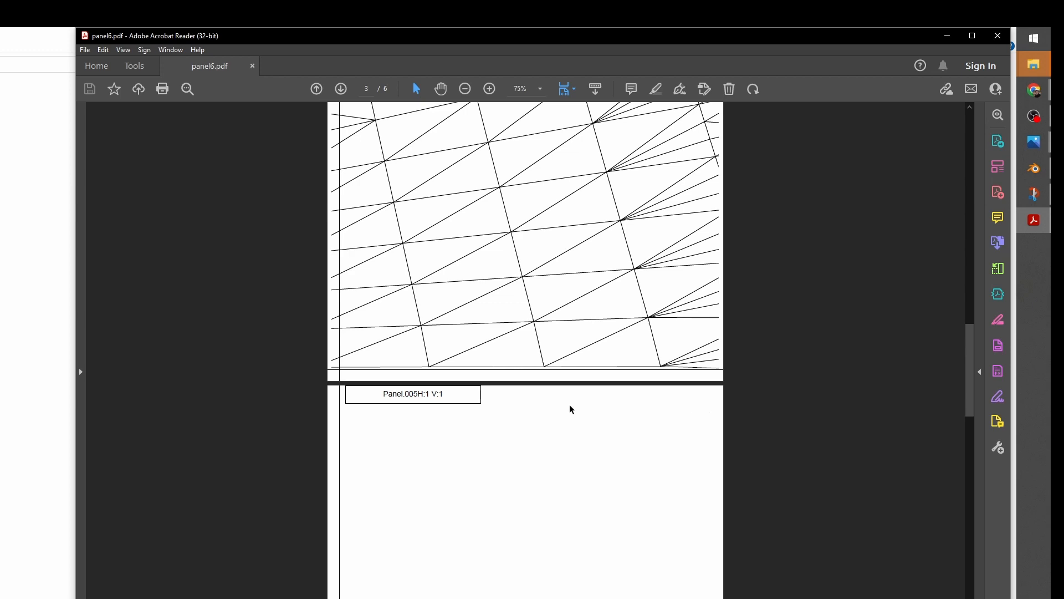
{"action": "scroll", "coordinate": [423, 261], "scroll_direction": "up", "scroll_amount": 5}
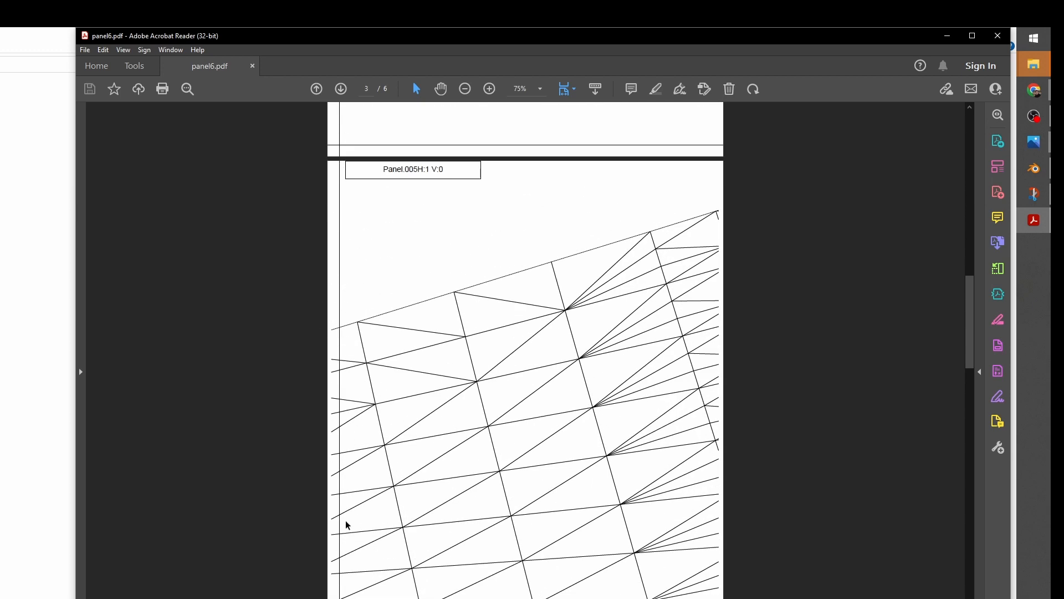
{"action": "scroll", "coordinate": [348, 540], "scroll_direction": "down", "scroll_amount": 4}
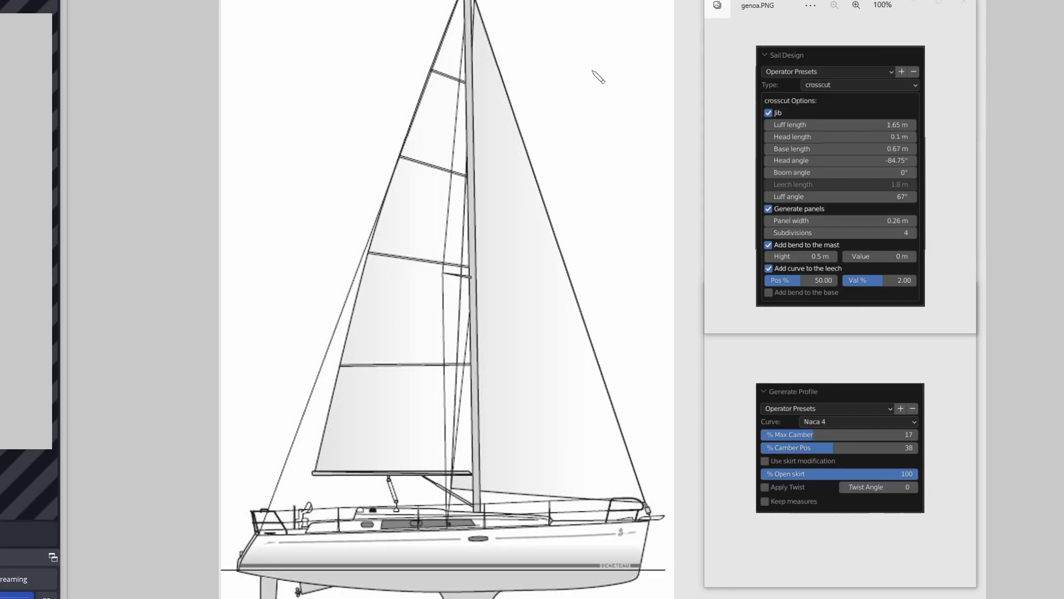
Step: Annotate the references in blue: circle the Jib option, underline Luff angle, circle 67°, and draw a double-headed angle arrow at the headsail's forward lower corner
{"action": "left_click", "coordinate": [768, 111]}
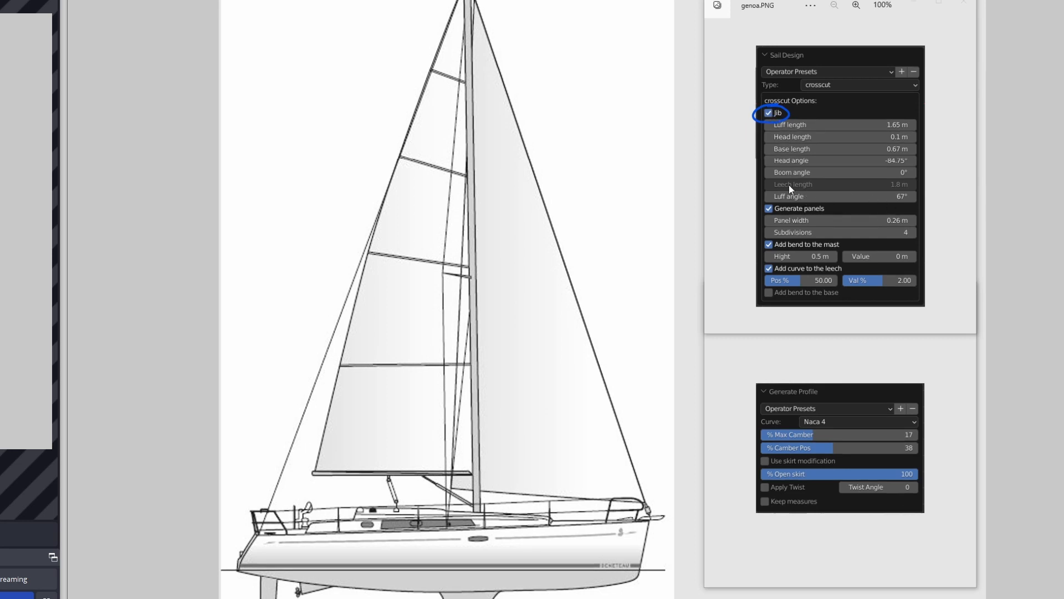
{"action": "left_click_drag", "start_coordinate": [774, 203], "coordinate": [807, 203]}
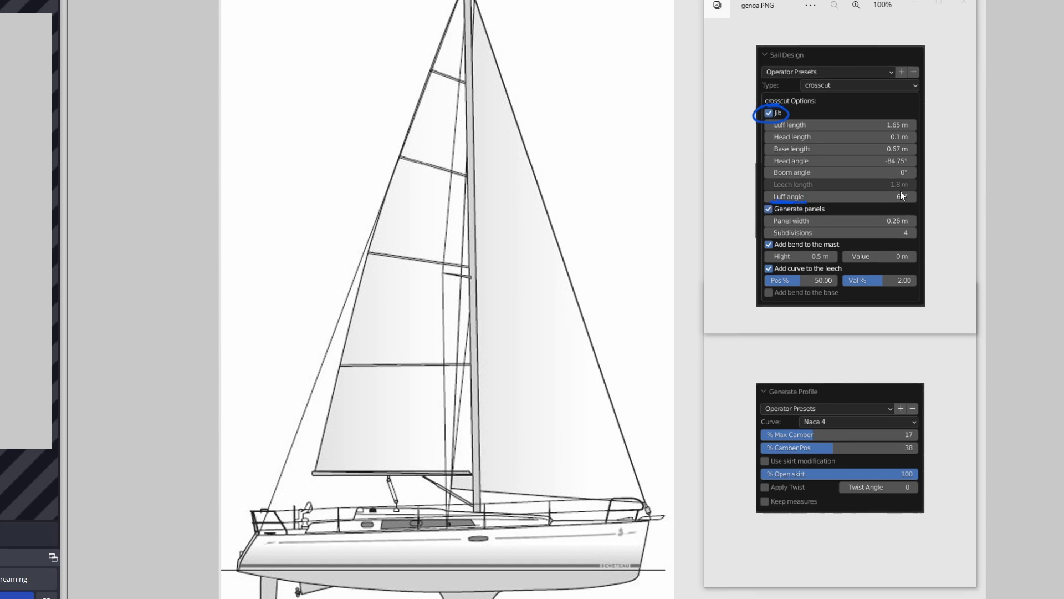
{"action": "left_click_drag", "start_coordinate": [888, 194], "coordinate": [909, 192]}
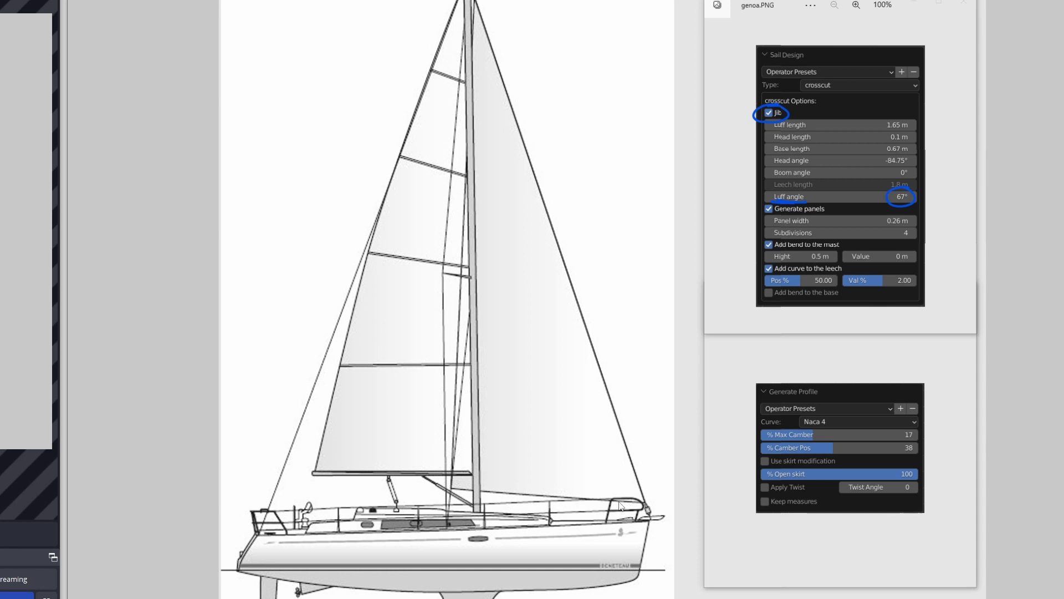
{"action": "mouse_move", "coordinate": [612, 508]}
{"action": "left_mouse_down"}
{"action": "mouse_move", "coordinate": [631, 485]}
{"action": "mouse_move", "coordinate": [616, 507]}
{"action": "left_mouse_up"}
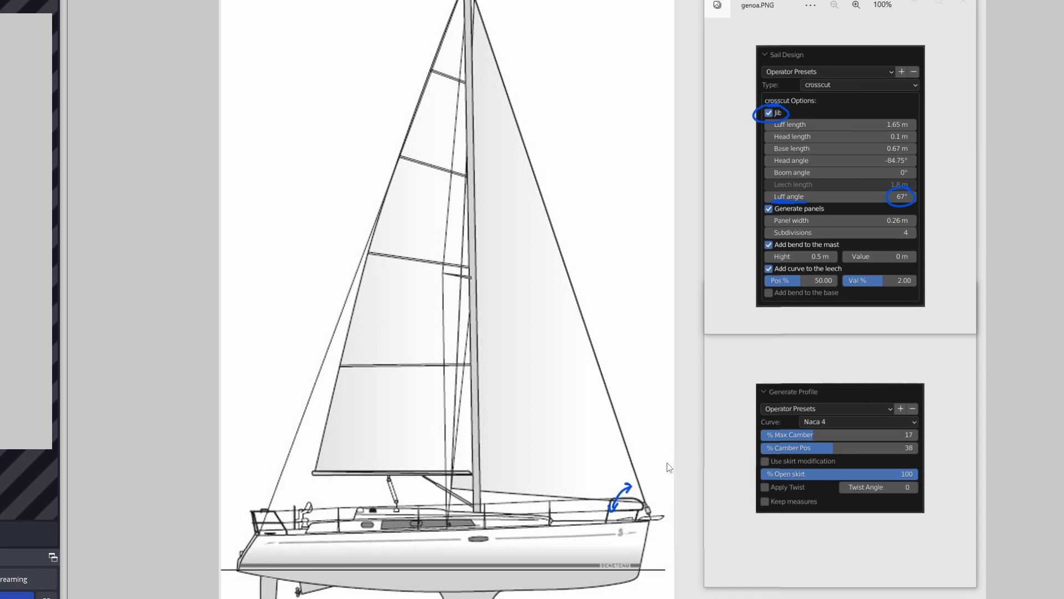